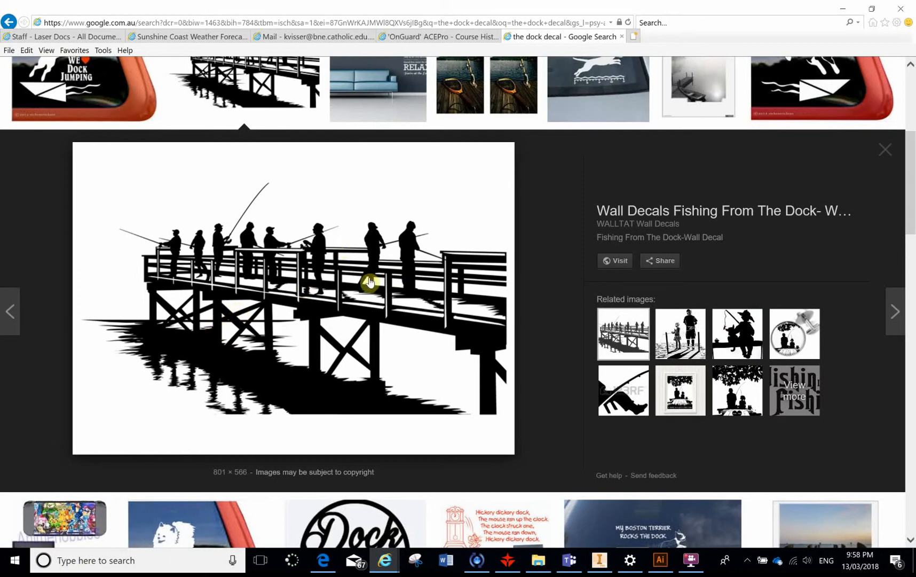
right_click(315, 263)
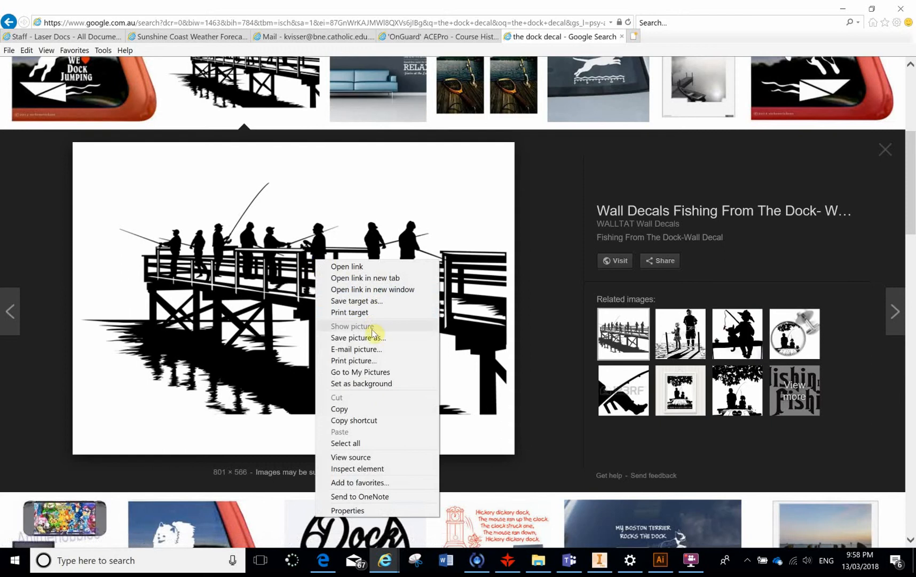
click(202, 203)
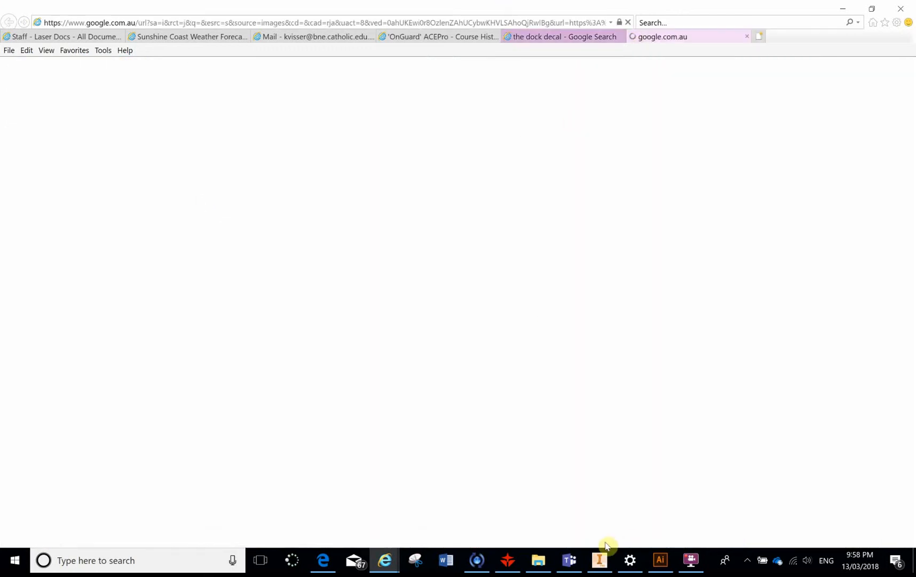
- Switch to the laser-cutting program and import the image "The dock" from the Phone station folder into the layout
click(510, 565)
scroll(240, 270, up, 3)
scroll(235, 267, down, 5)
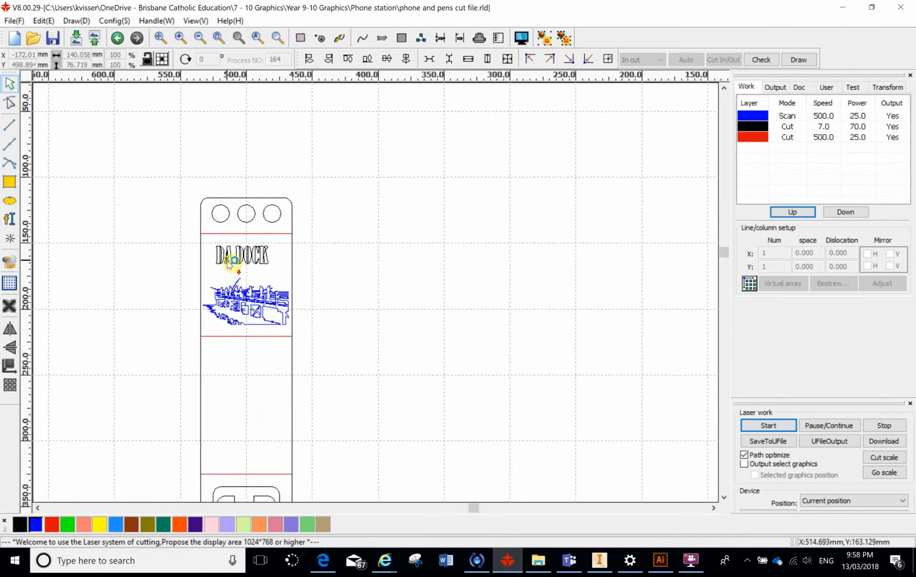
scroll(230, 265, down, 3)
scroll(181, 287, up, 1)
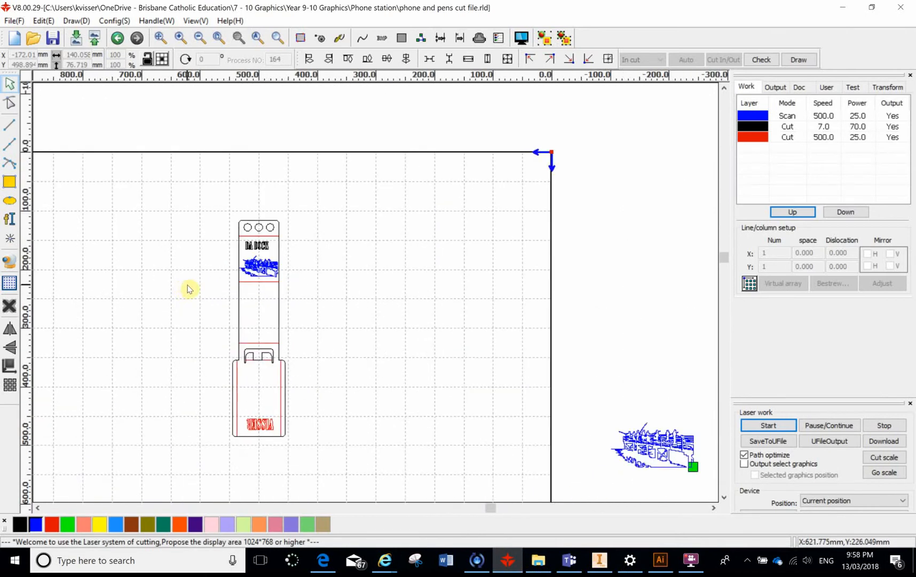
click(76, 38)
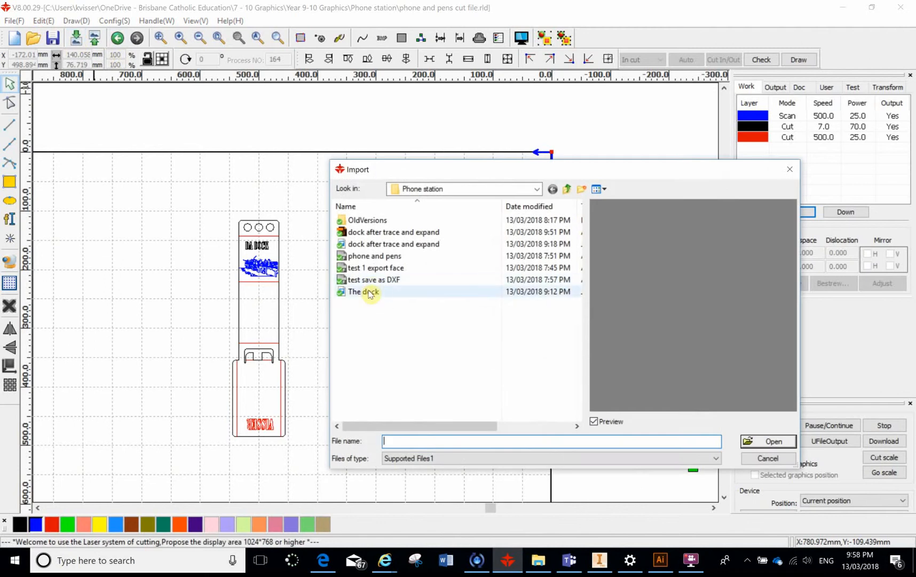
double_click(393, 293)
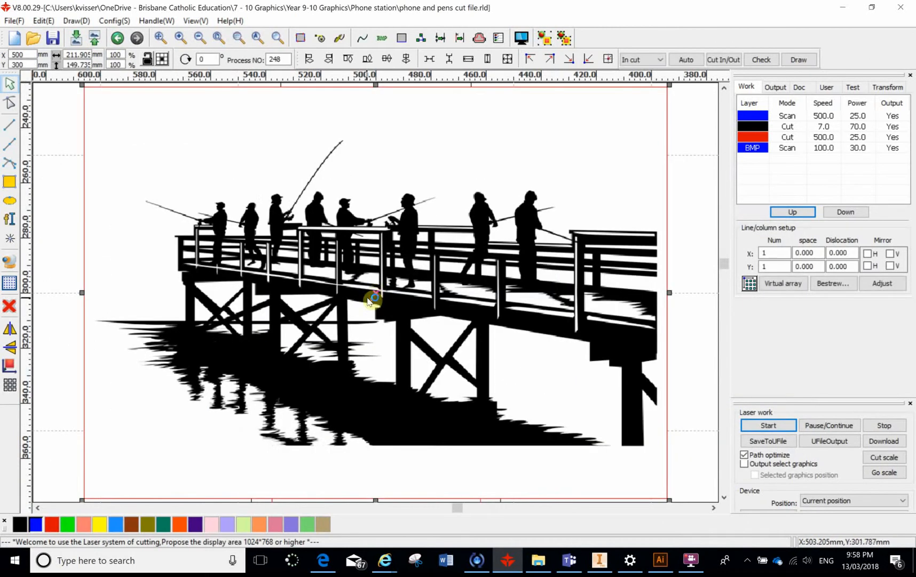
scroll(366, 294, up, 2)
scroll(366, 294, down, 4)
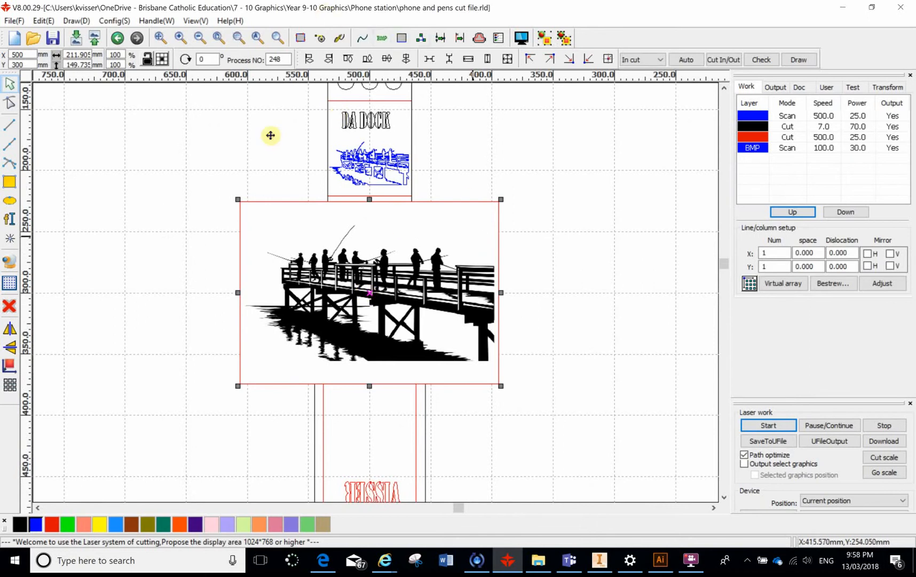
- Generate a vector outline from the imported dock bitmap in the Bitmap handle dialog and accept it
click(387, 56)
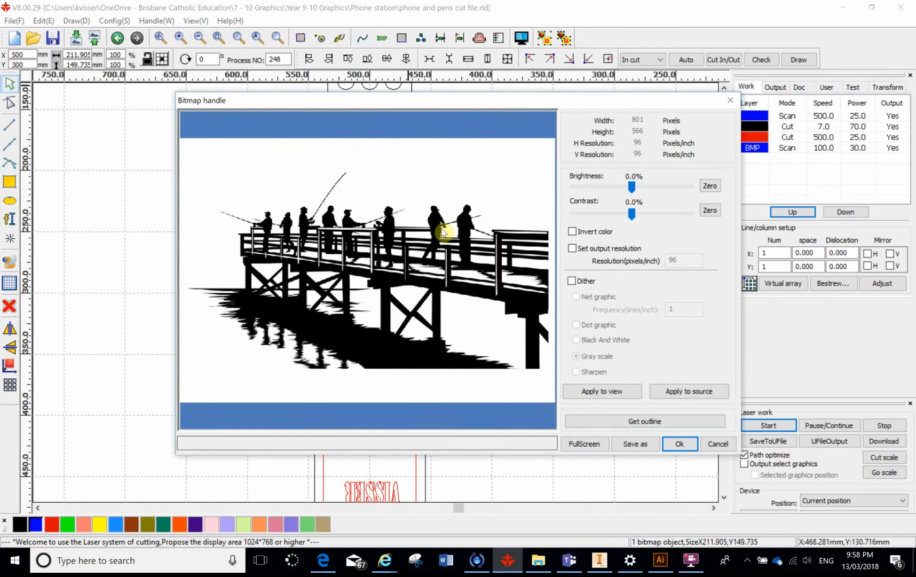
click(646, 421)
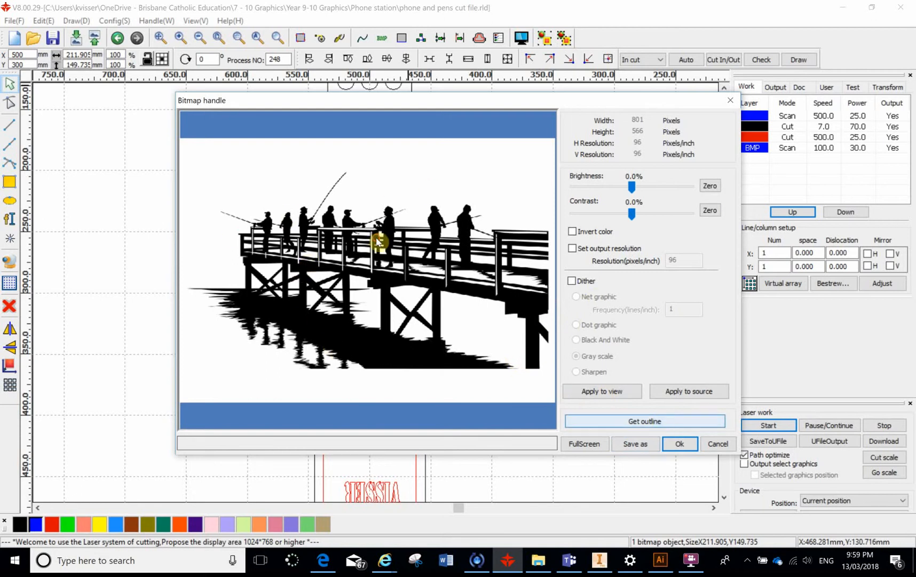
click(666, 423)
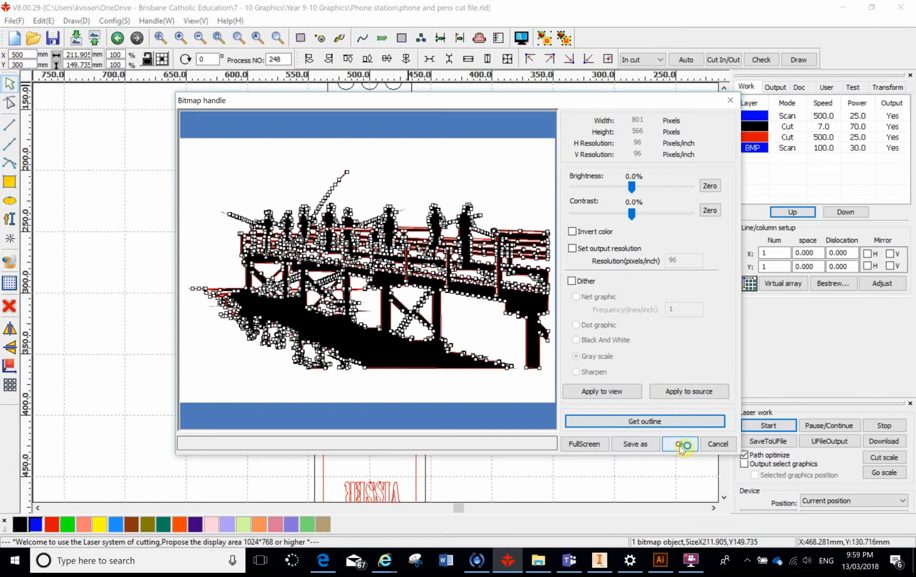
click(682, 445)
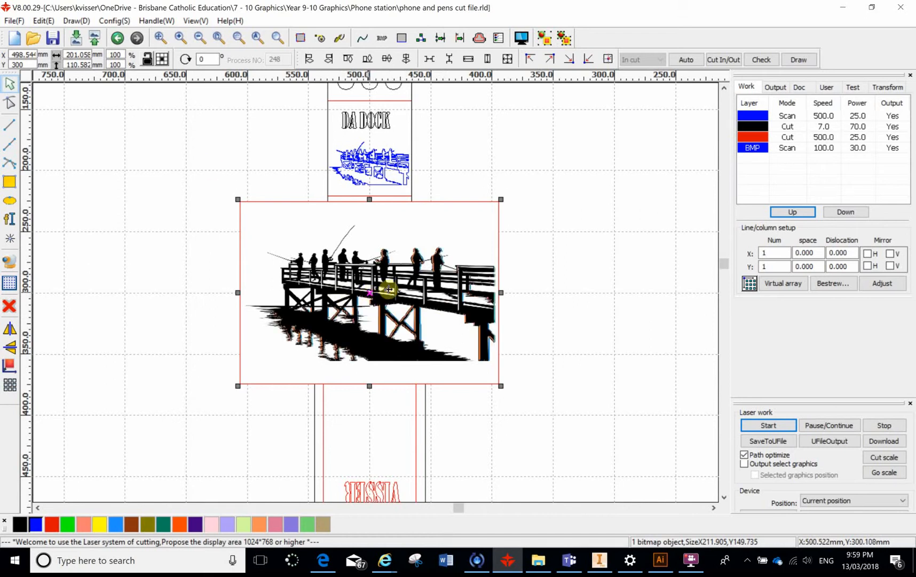
- Move the traced dock outline off the bitmap into the empty area to the right of the phone station layout
drag(379, 289, 649, 209)
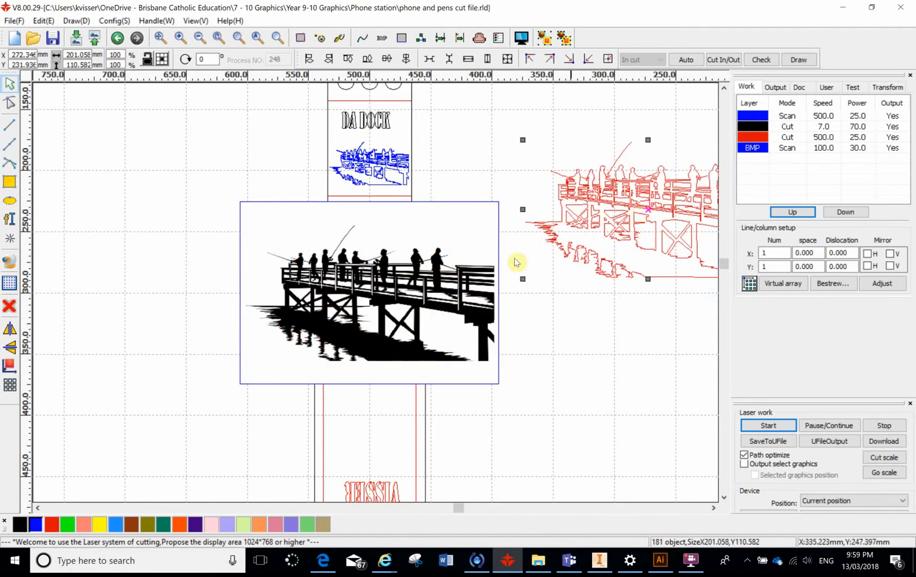
scroll(525, 305, down, 3)
scroll(609, 288, up, 3)
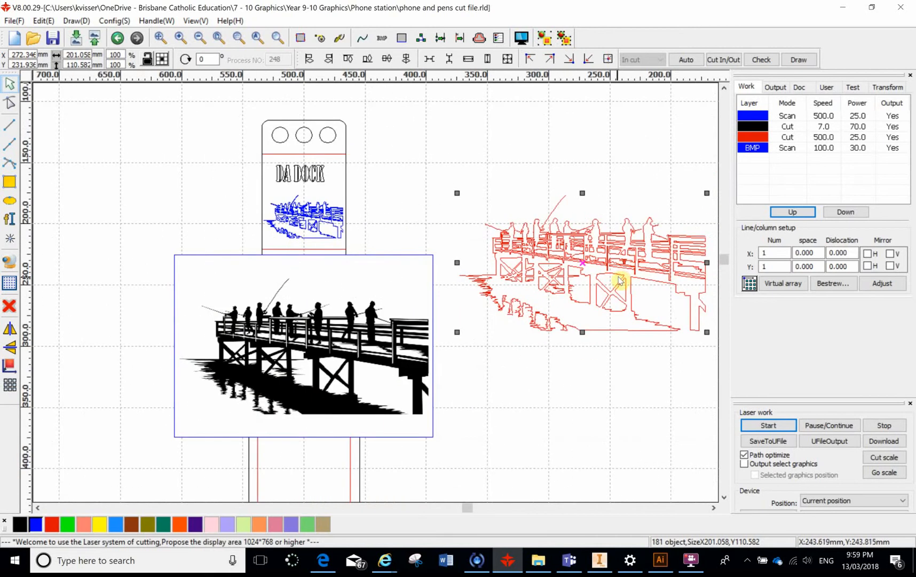
scroll(612, 288, down, 1)
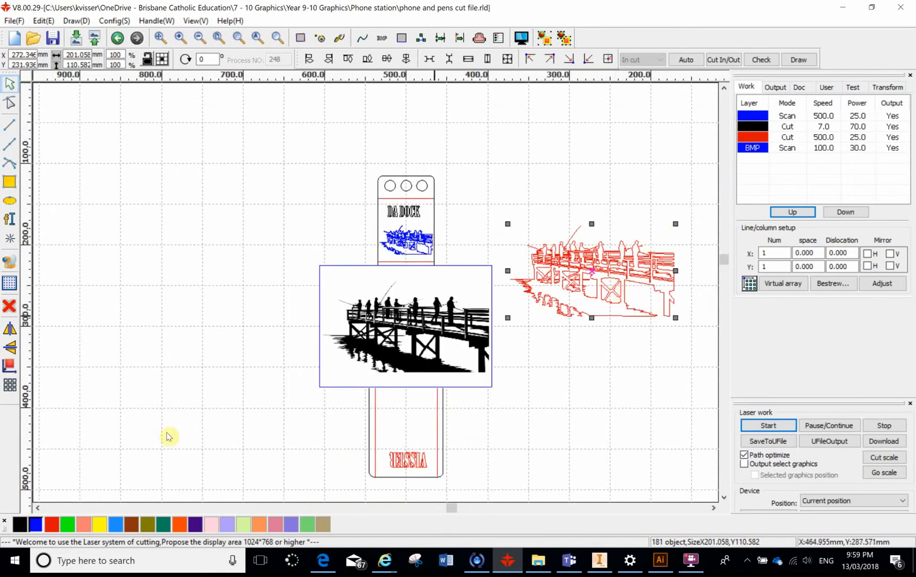
- Deselect the traced outline and delete the original dock bitmap
click(502, 250)
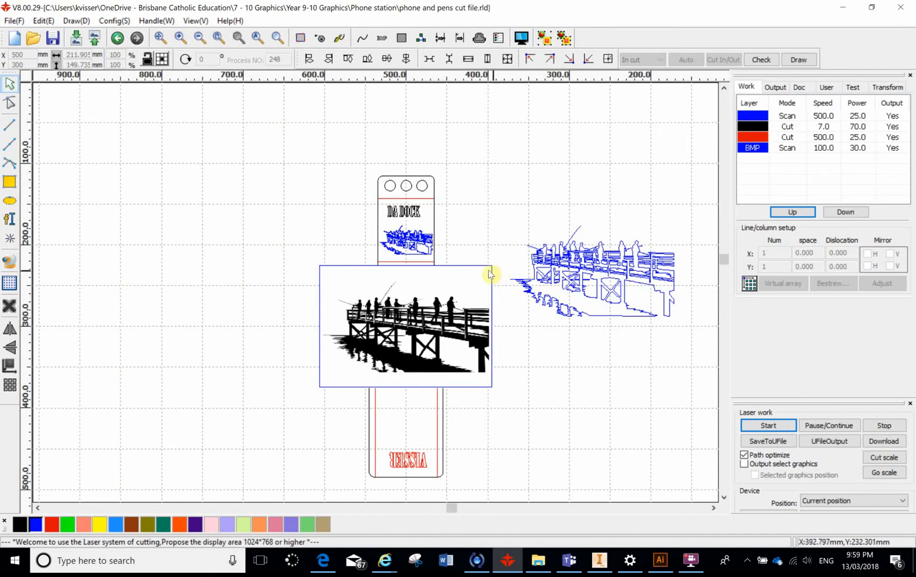
click(411, 318)
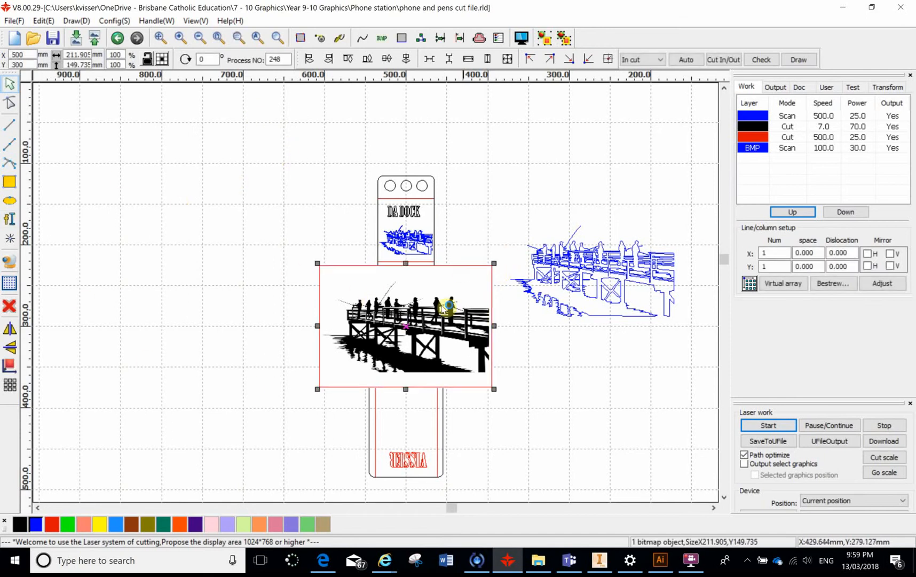
click(10, 308)
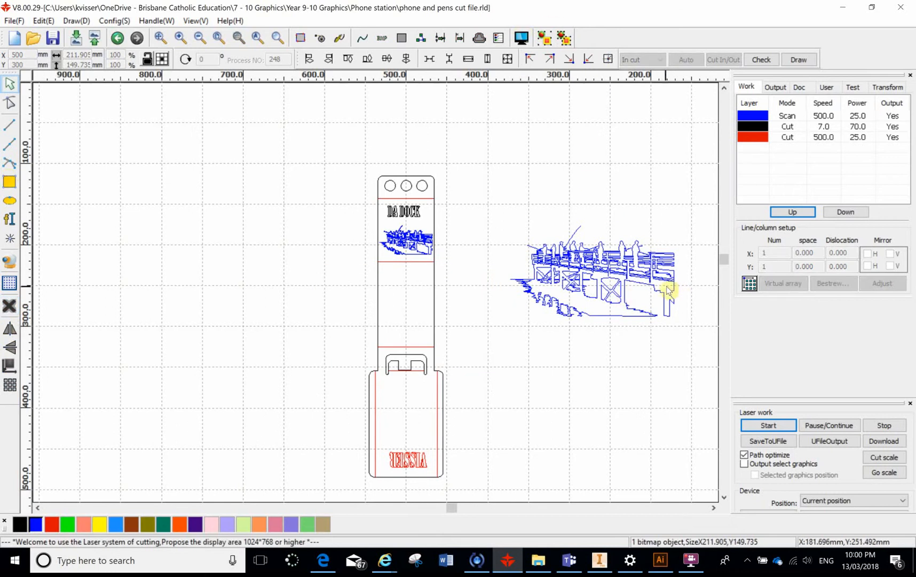
- Preview how the laser would engrave the traced dock, and examine its outline segments up close for gaps
scroll(667, 288, up, 2)
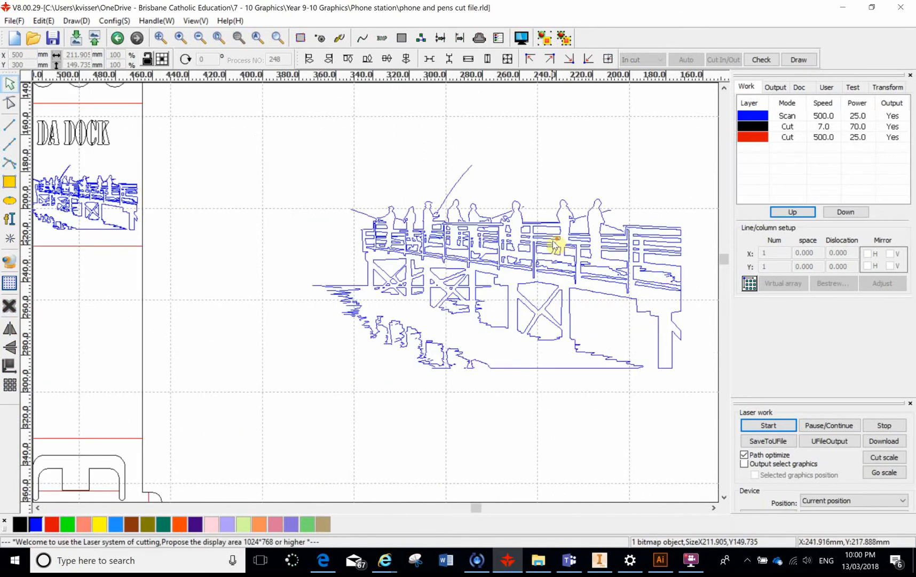
scroll(555, 246, down, 1)
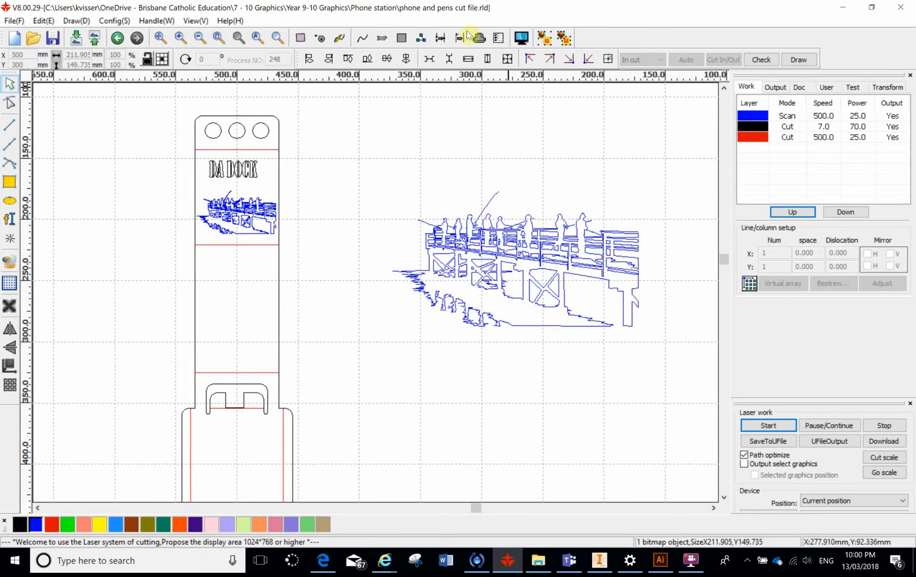
click(521, 40)
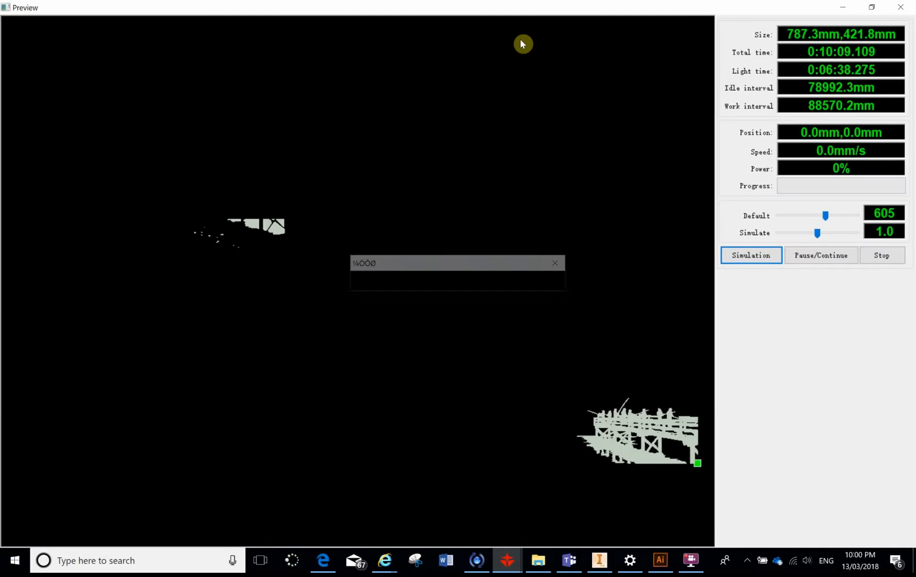
scroll(237, 189, up, 5)
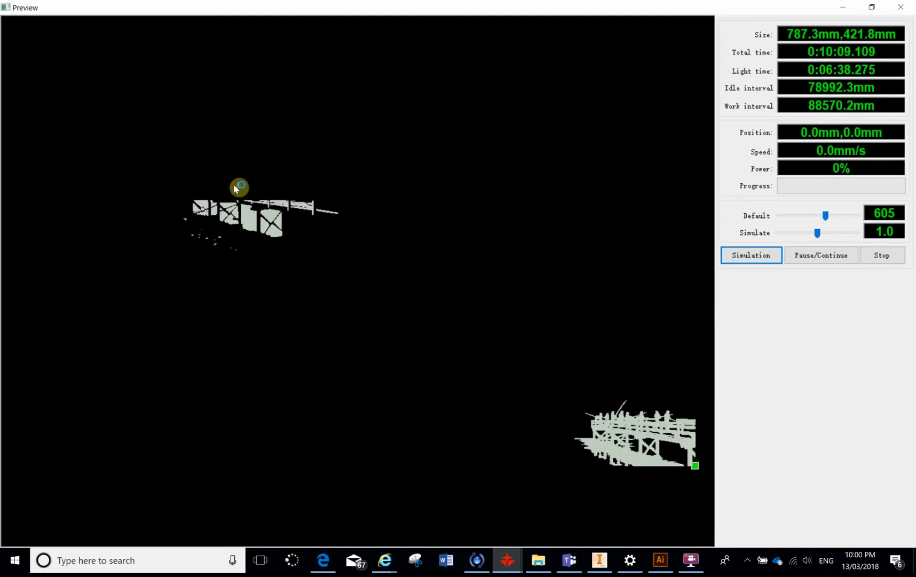
scroll(307, 198, up, 2)
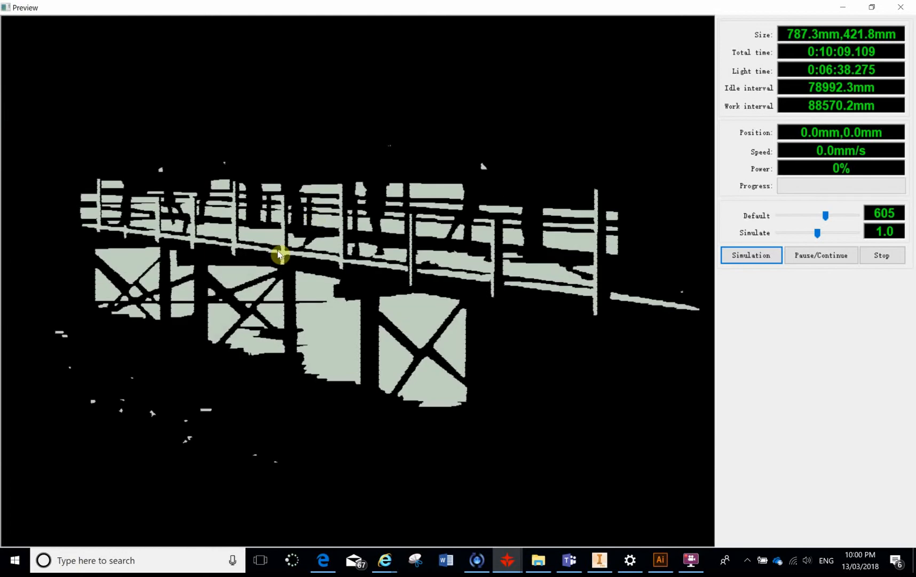
scroll(123, 235, down, 3)
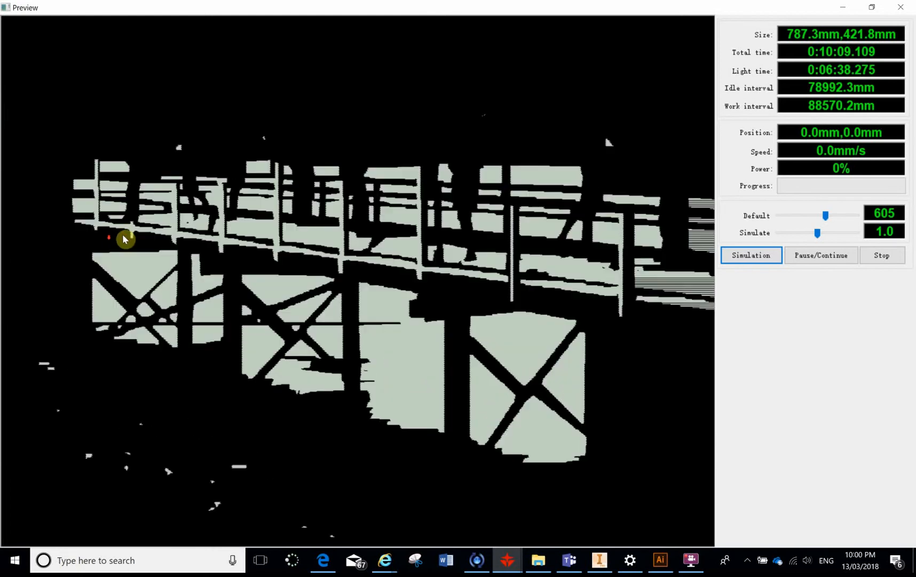
scroll(332, 189, down, 1)
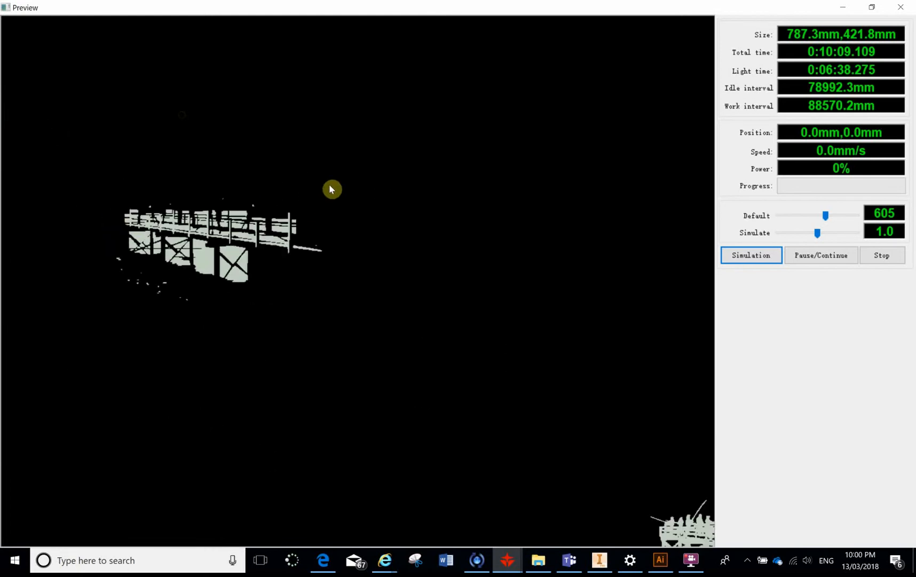
key(Escape)
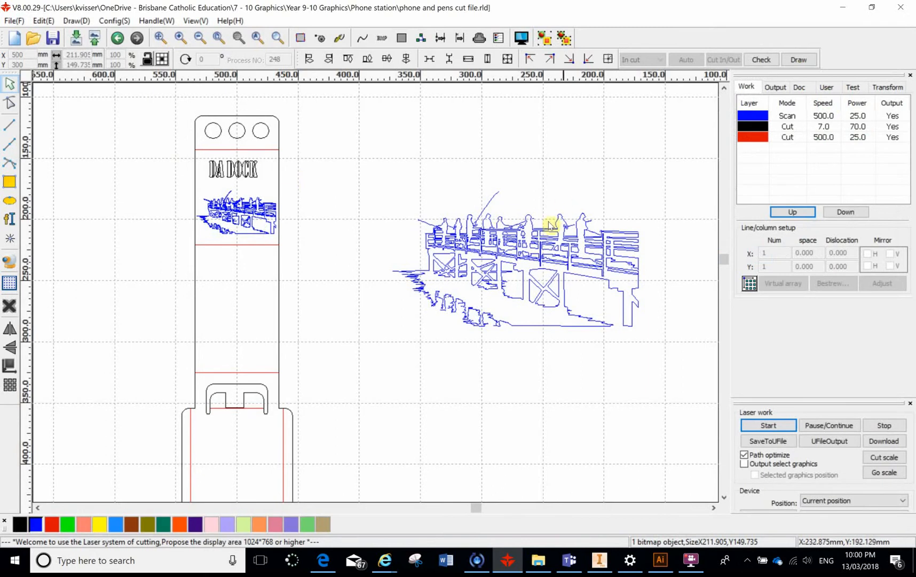
scroll(465, 228, down, 2)
scroll(473, 236, up, 5)
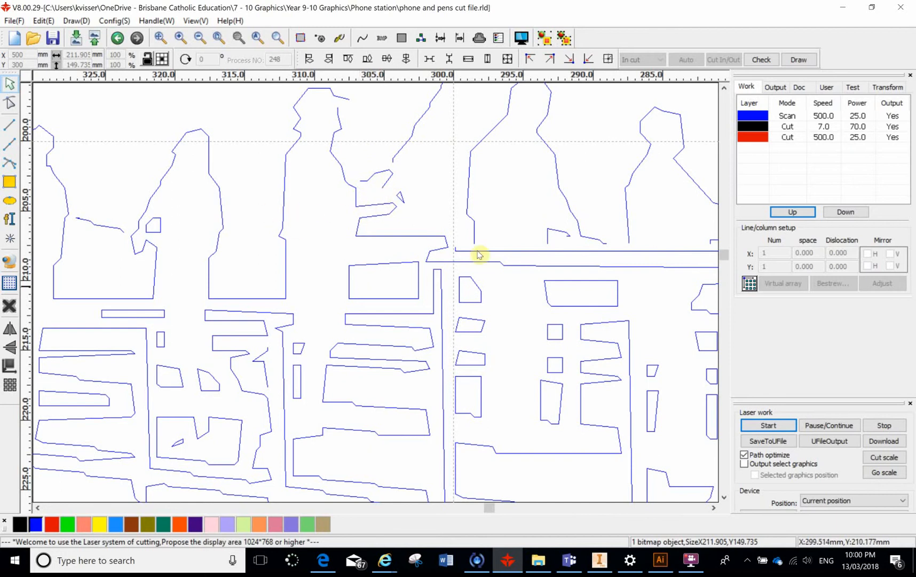
scroll(591, 227, down, 5)
scroll(576, 235, down, 4)
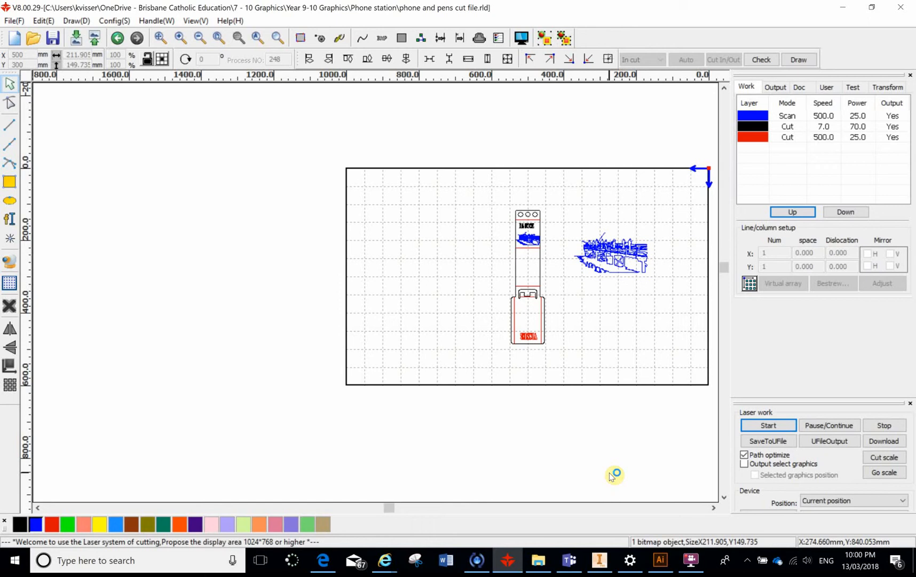
- Switch to Adobe Illustrator and delete all the existing dock artwork from the open document
click(670, 564)
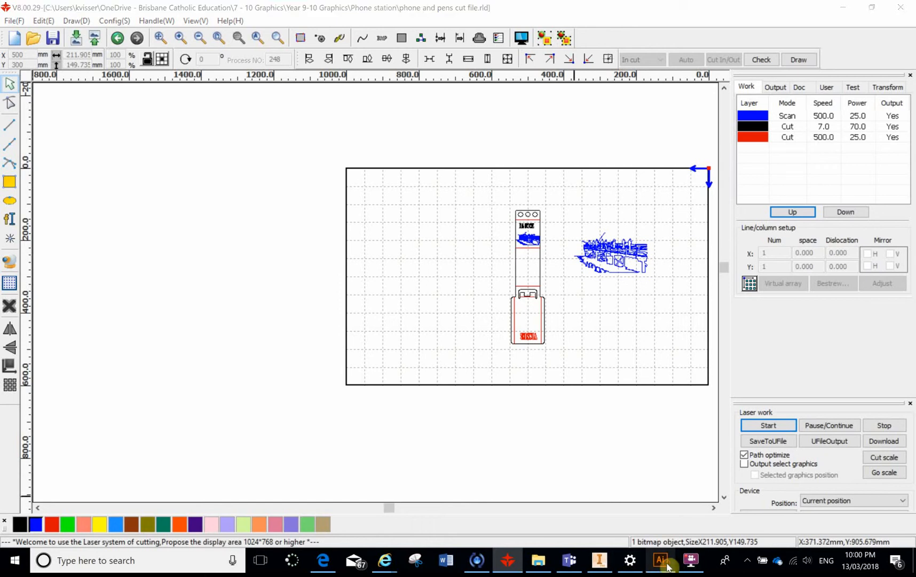
click(366, 328)
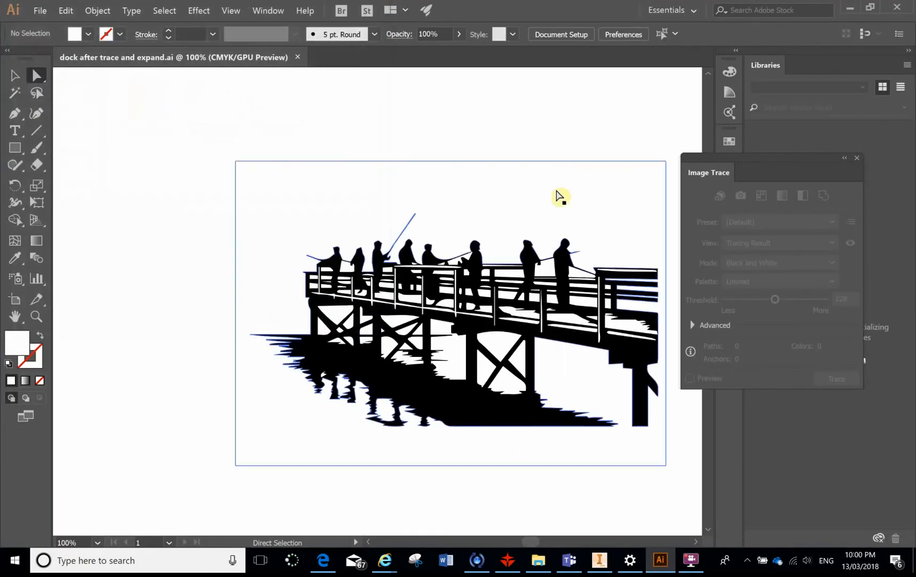
click(610, 186)
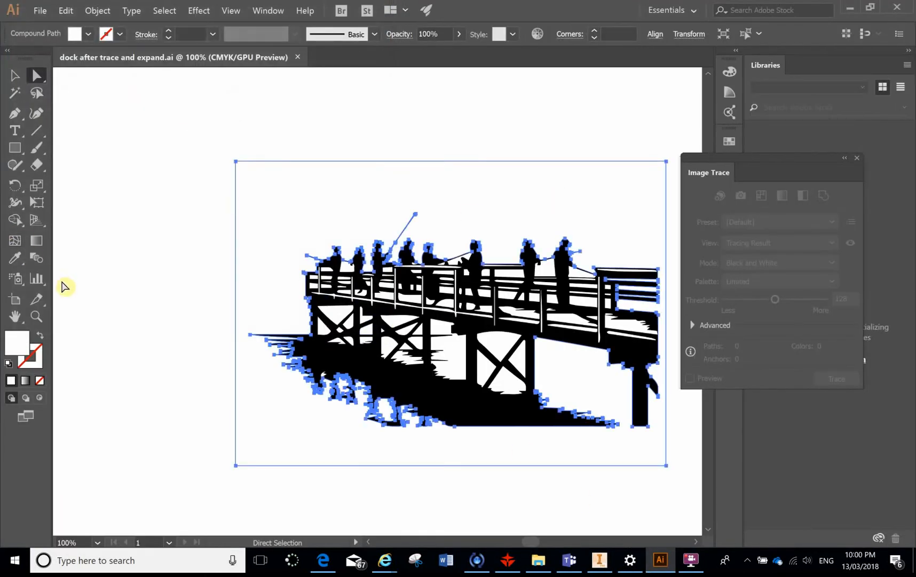
key(ctrl+a)
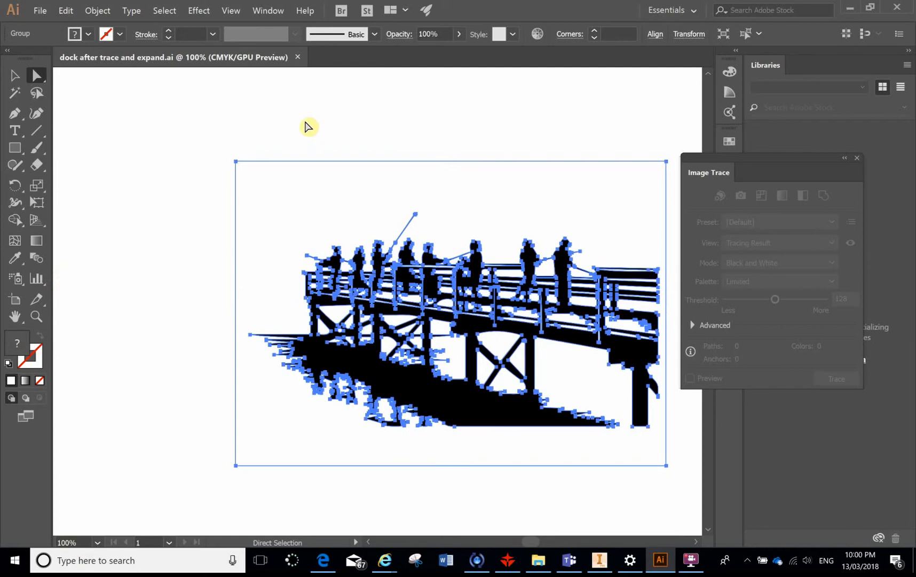
key(Delete)
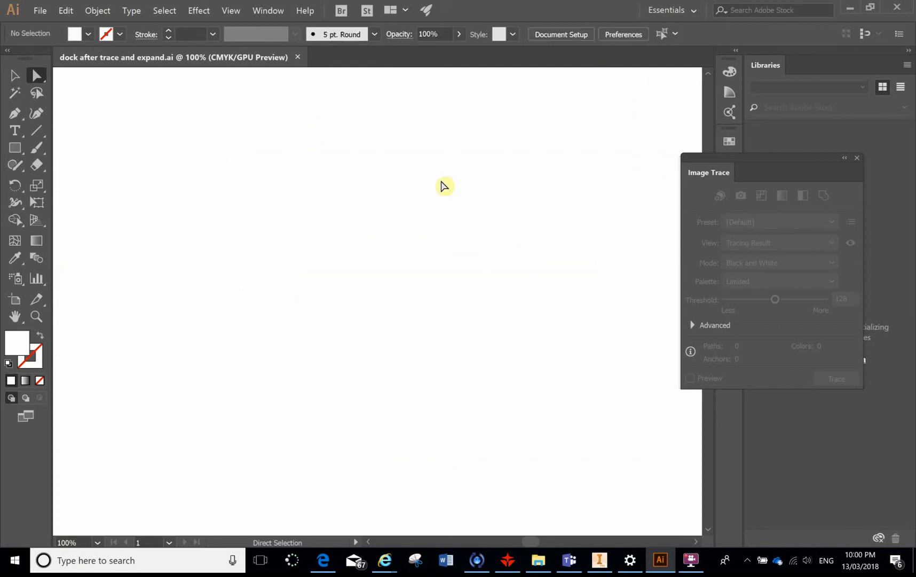
- Place the image The dock.jpg into the empty document as a linked file
click(40, 10)
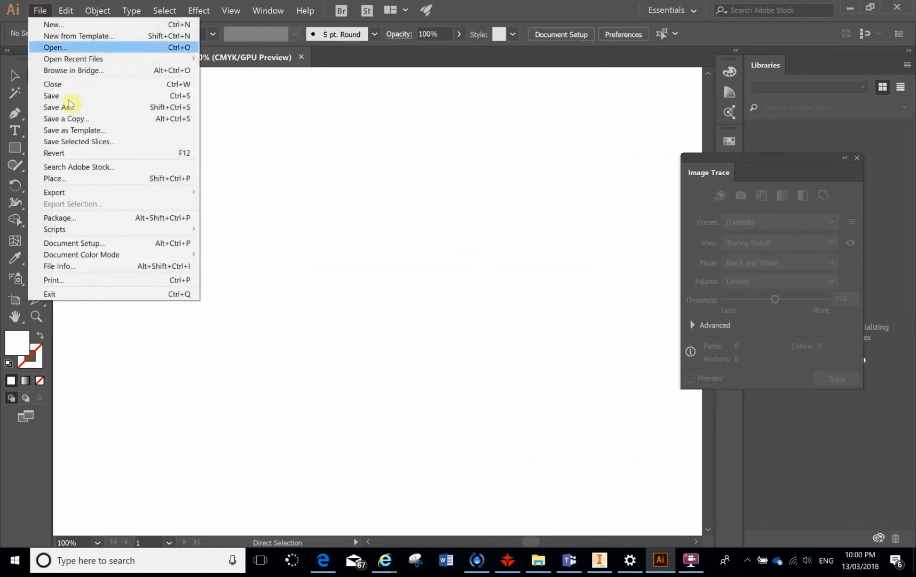
click(76, 180)
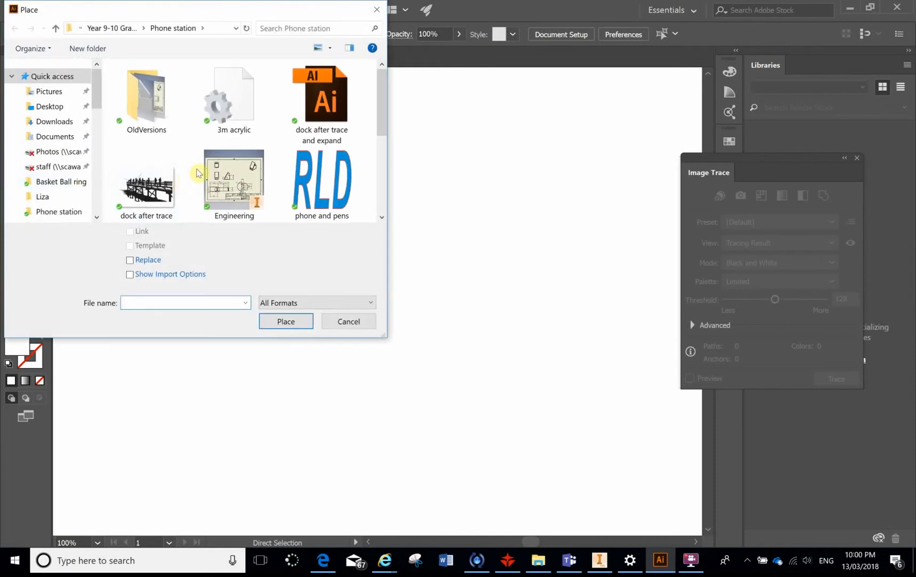
scroll(196, 172, down, 5)
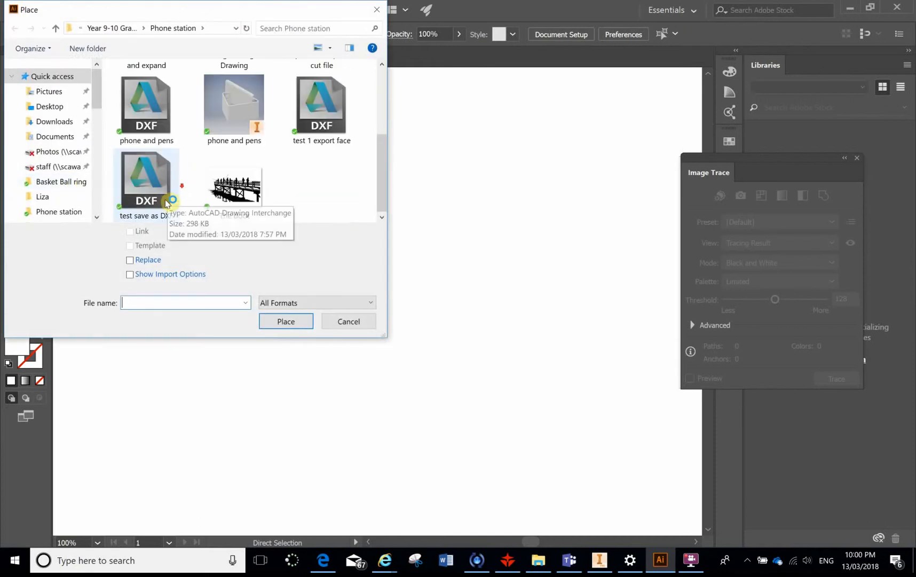
double_click(224, 190)
click(258, 245)
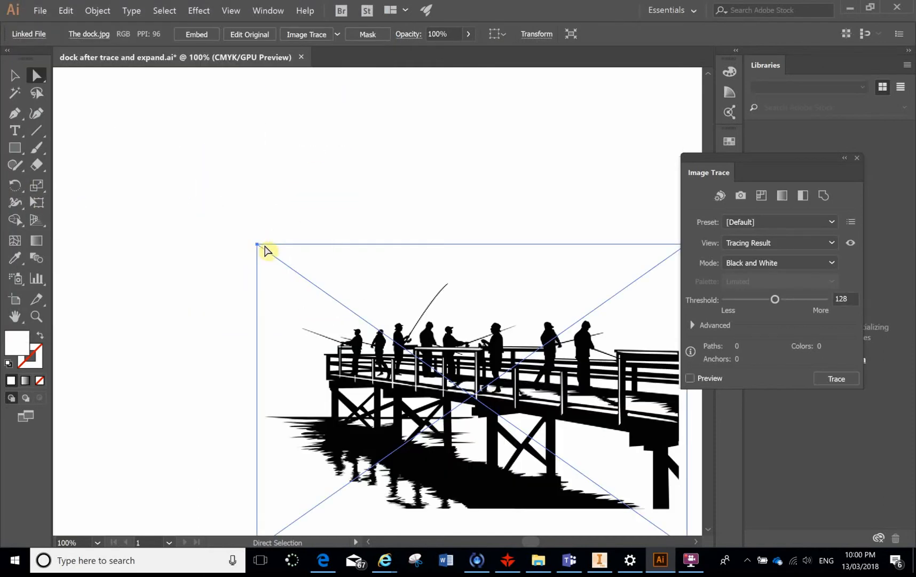
scroll(534, 374, up, 1)
scroll(528, 385, down, 3)
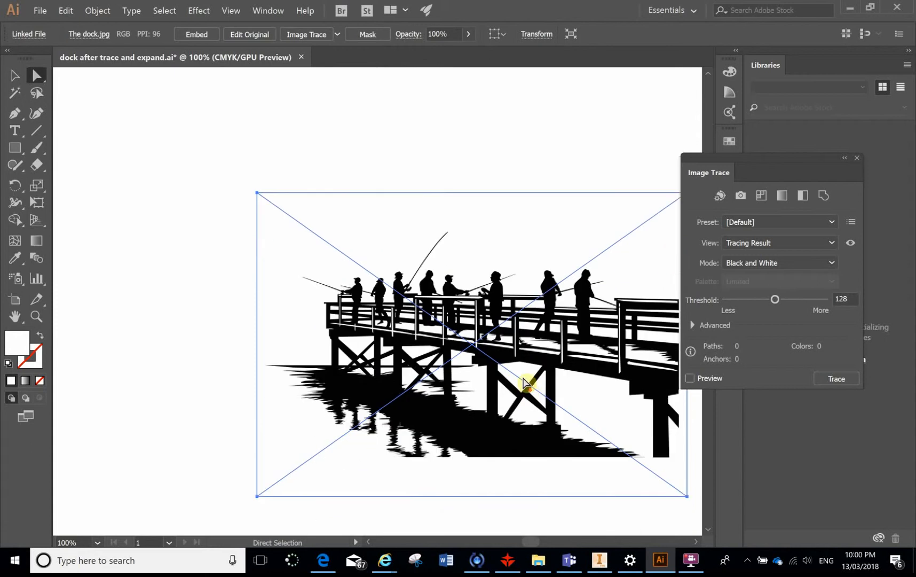
scroll(524, 383, down, 3)
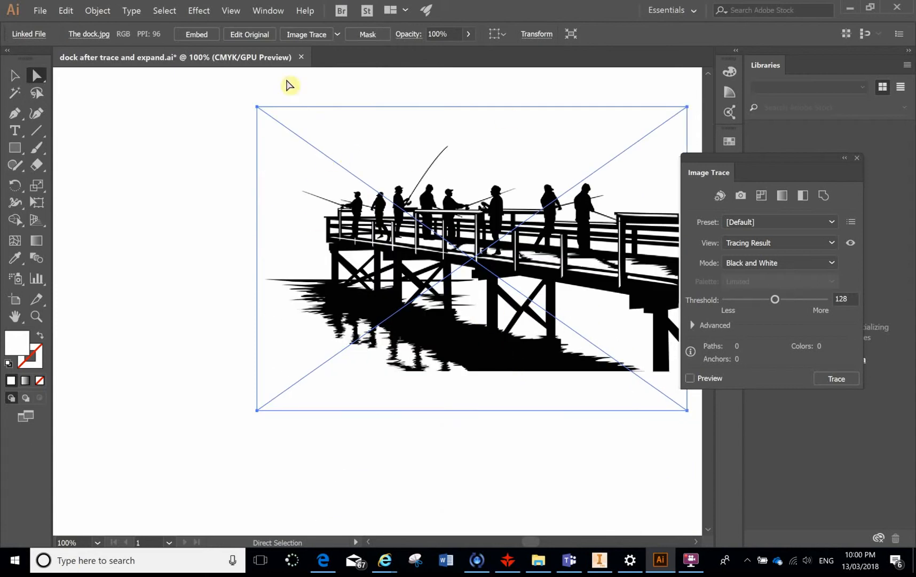
- Trace the placed dock image with the Black and White Logo preset and close the Image Trace settings
click(338, 34)
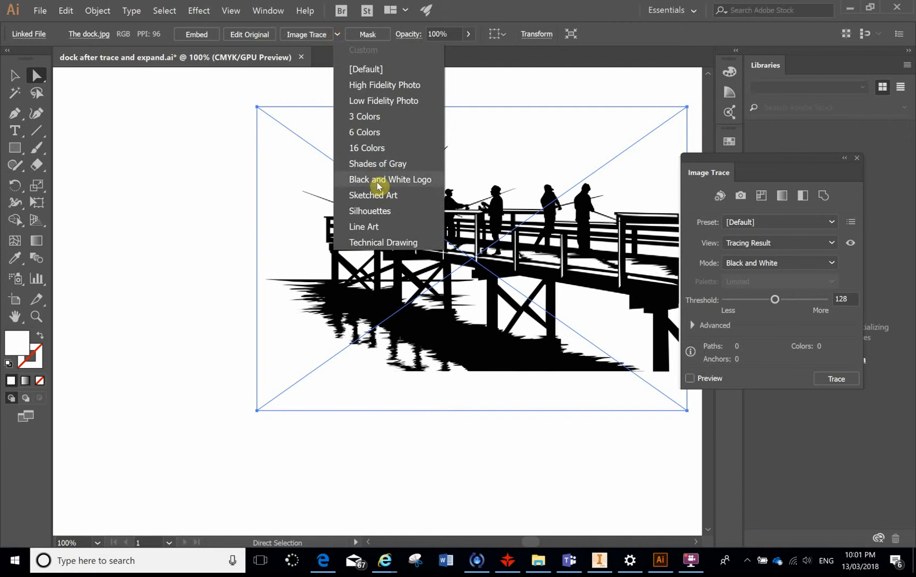
click(378, 180)
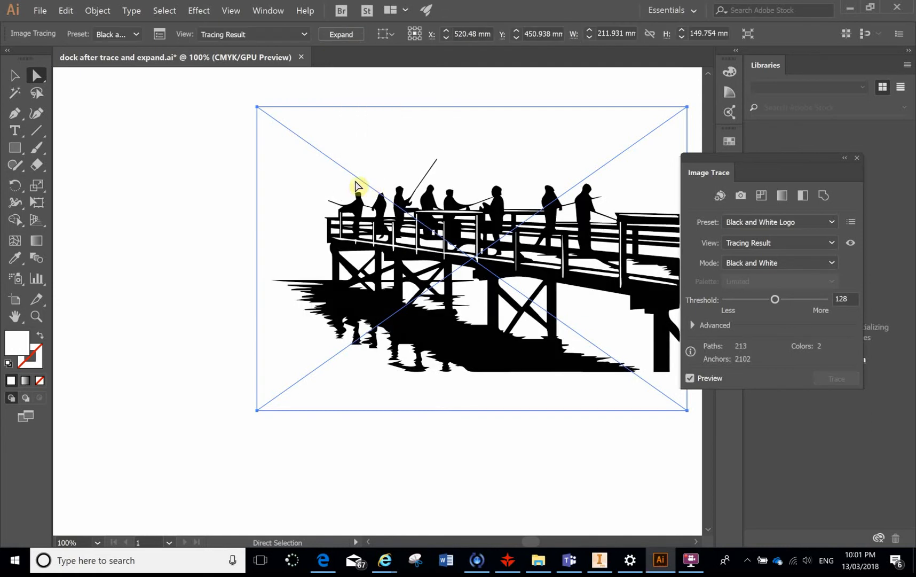
click(856, 159)
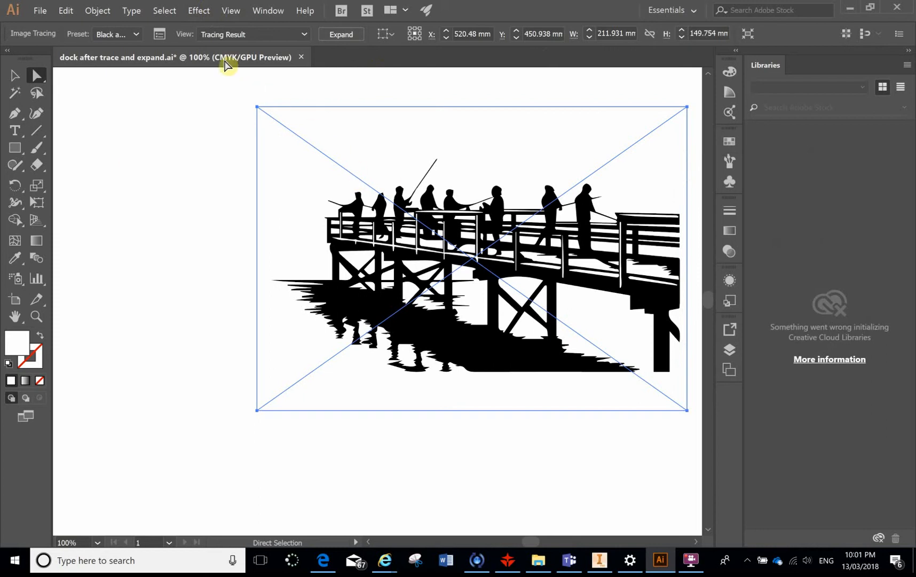
- Reopen the Image Trace settings, raise the dock tracing's threshold to 245, and move the settings window clear of the artwork
click(159, 35)
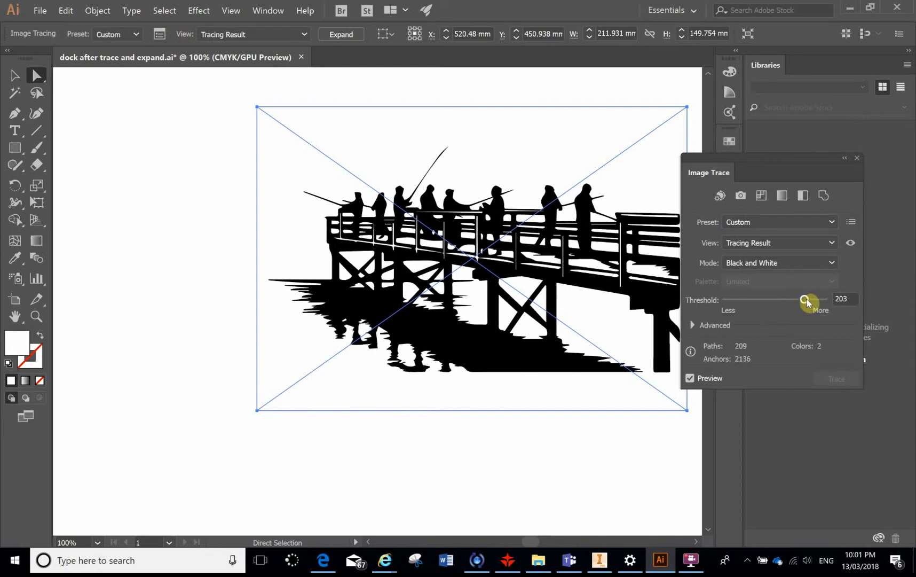
drag(807, 302, 765, 305)
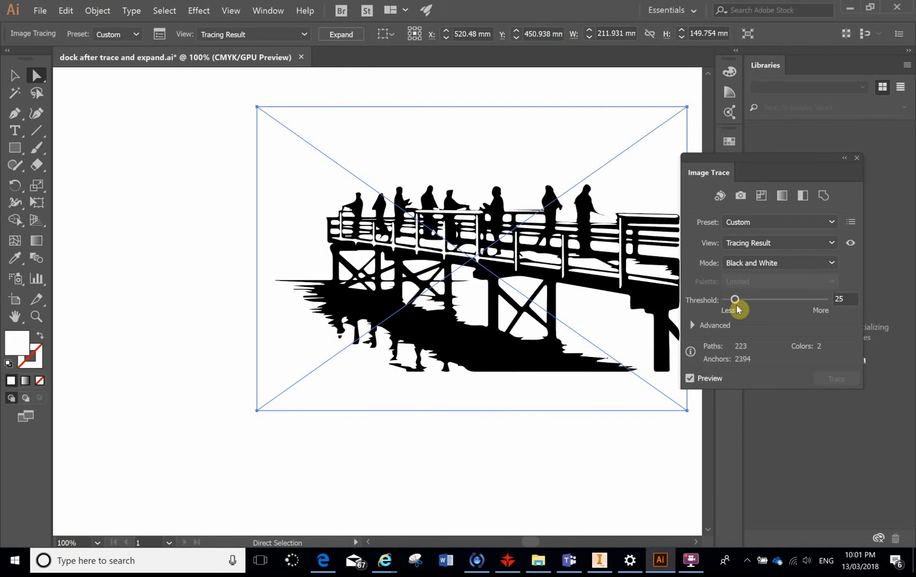
drag(735, 304, 812, 298)
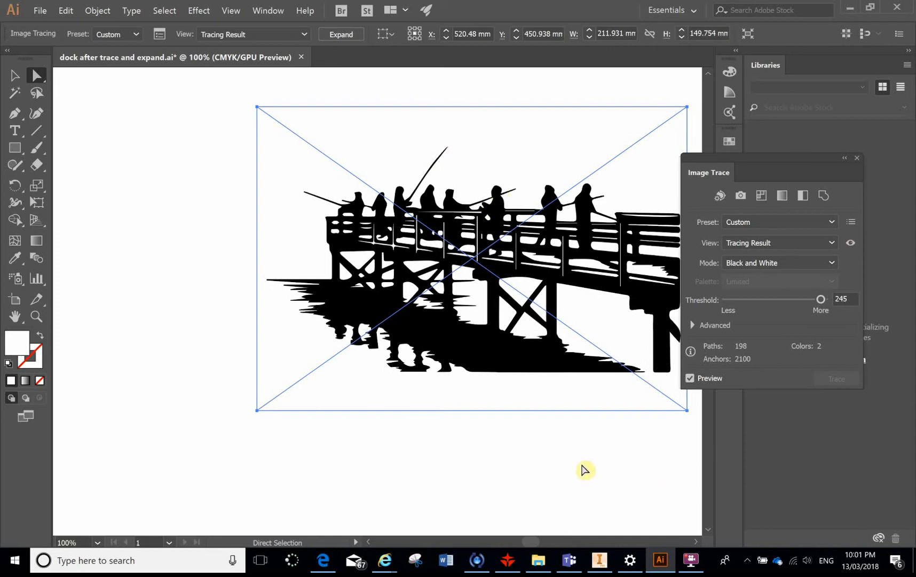
click(608, 476)
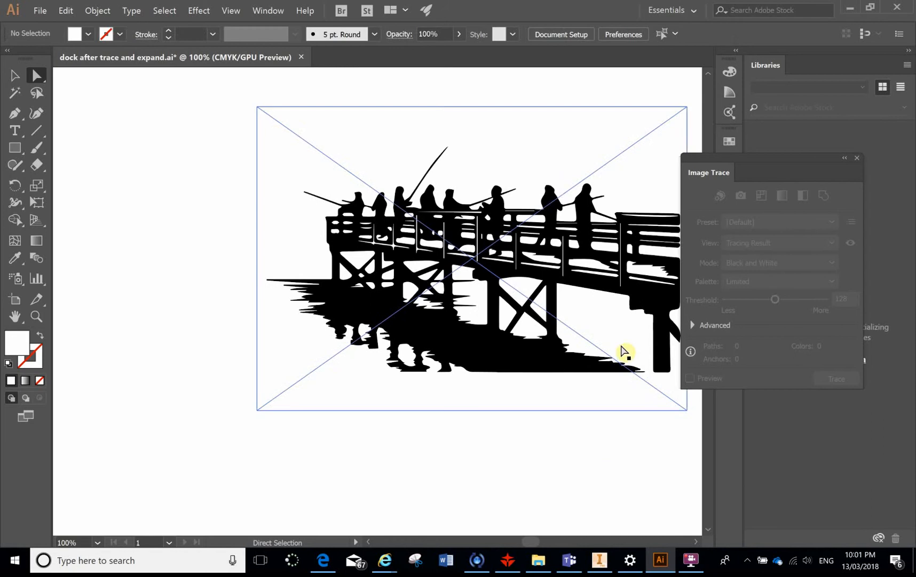
mouse_move(777, 164)
mouse_down()
mouse_move(889, 154)
mouse_move(862, 128)
mouse_up()
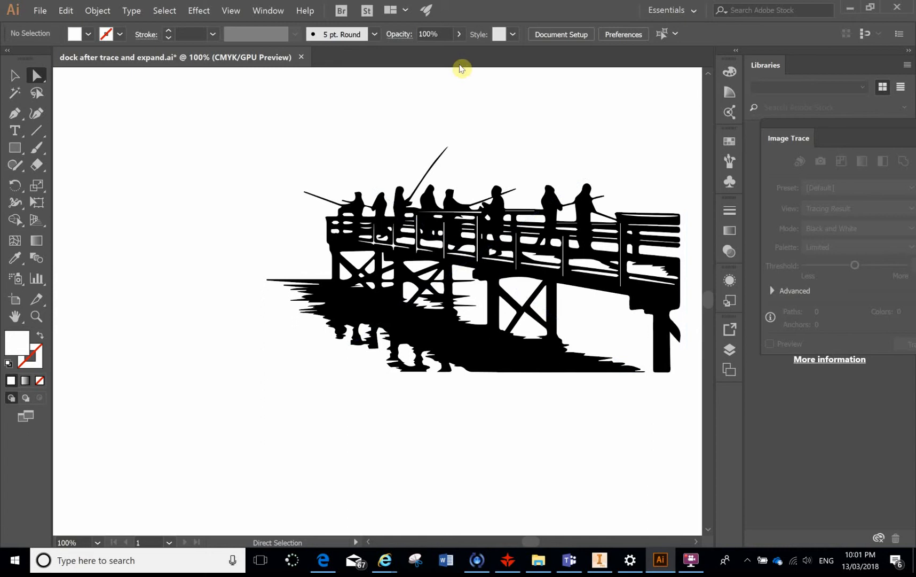
- Expand the dock tracing into editable vector paths and deselect it
click(430, 185)
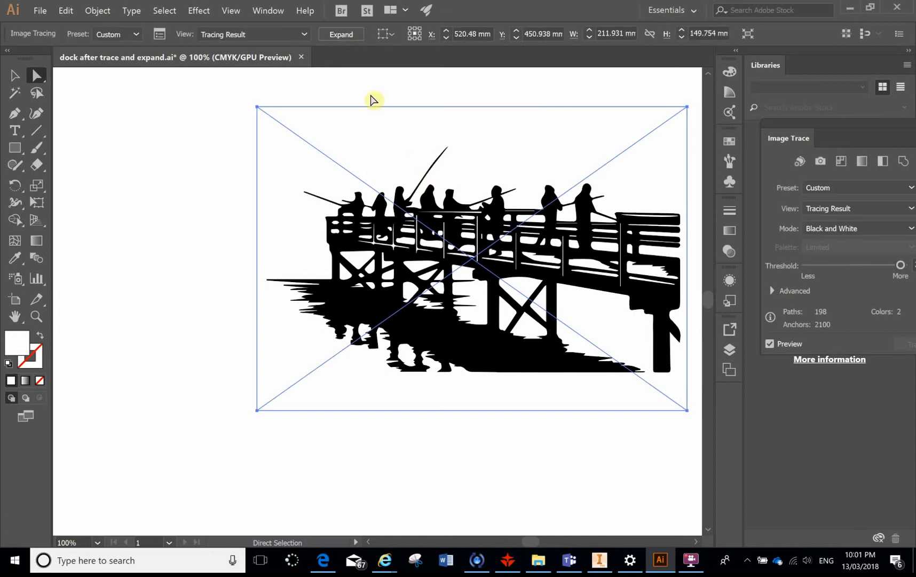
click(344, 41)
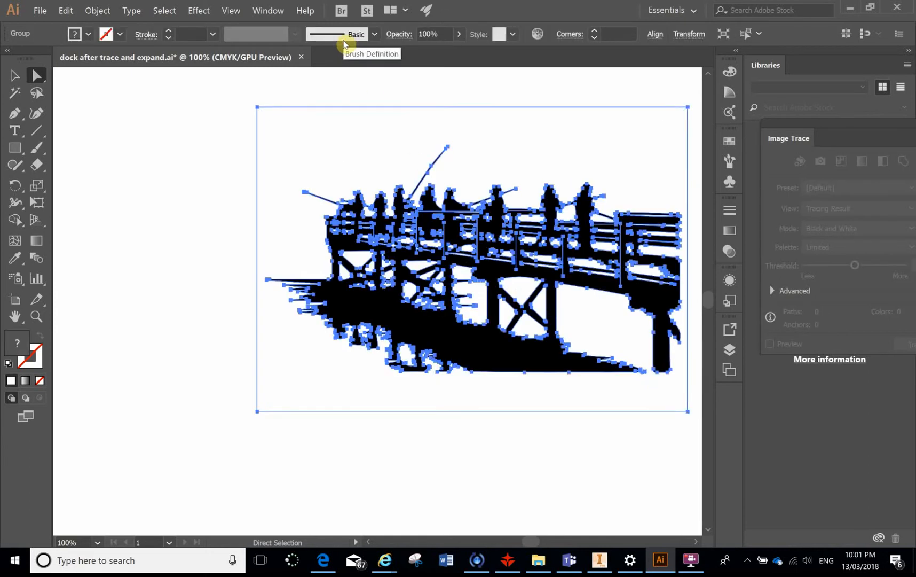
click(233, 416)
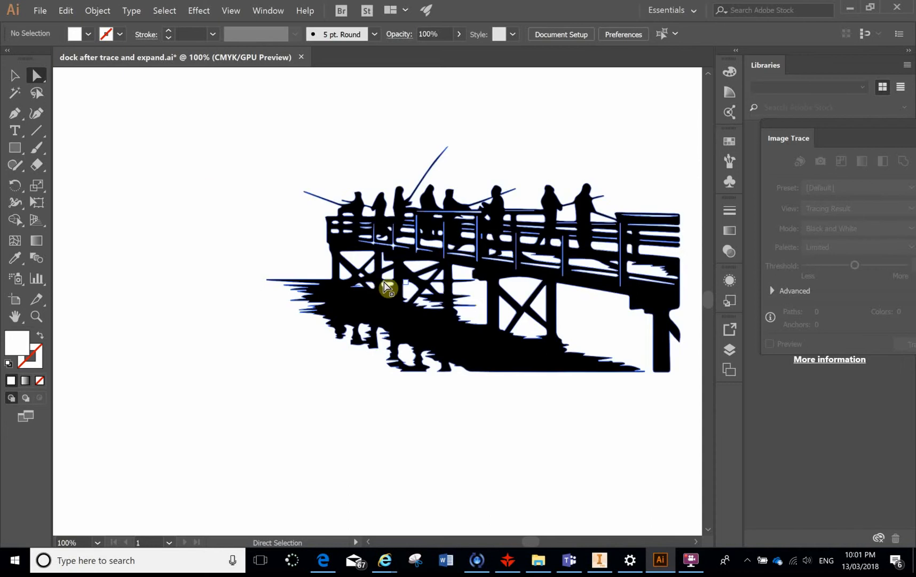
- Bring up the Export As settings for saving the expanded dock artwork as a JPEG
click(40, 12)
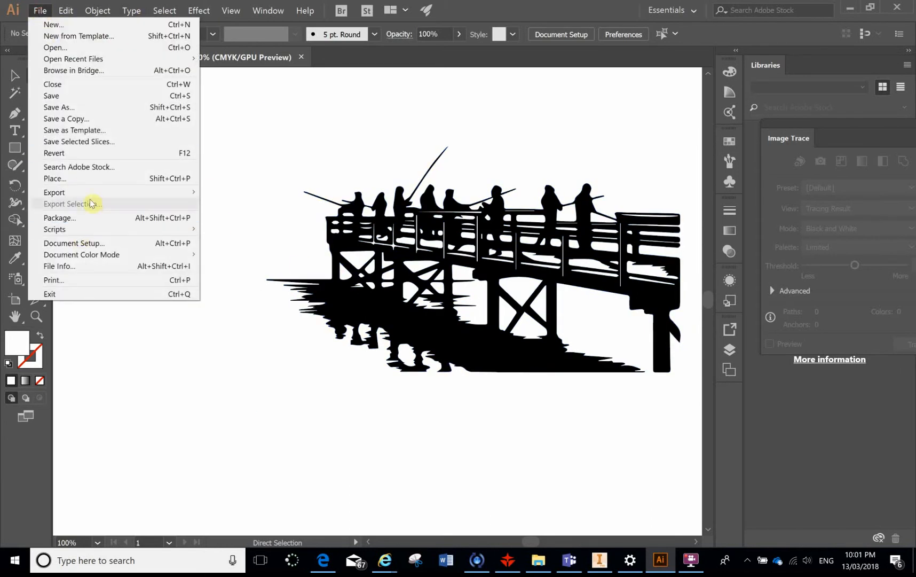
mouse_move(92, 197)
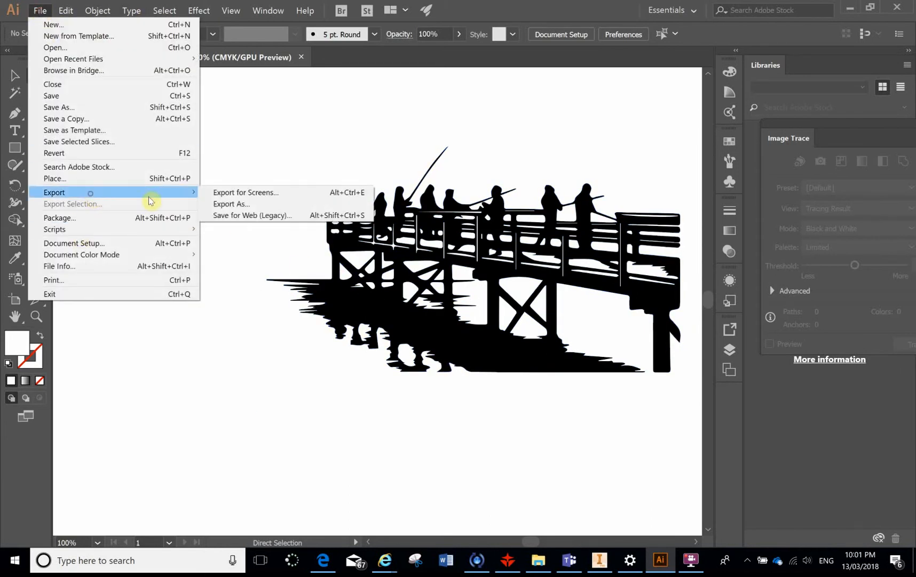
click(315, 208)
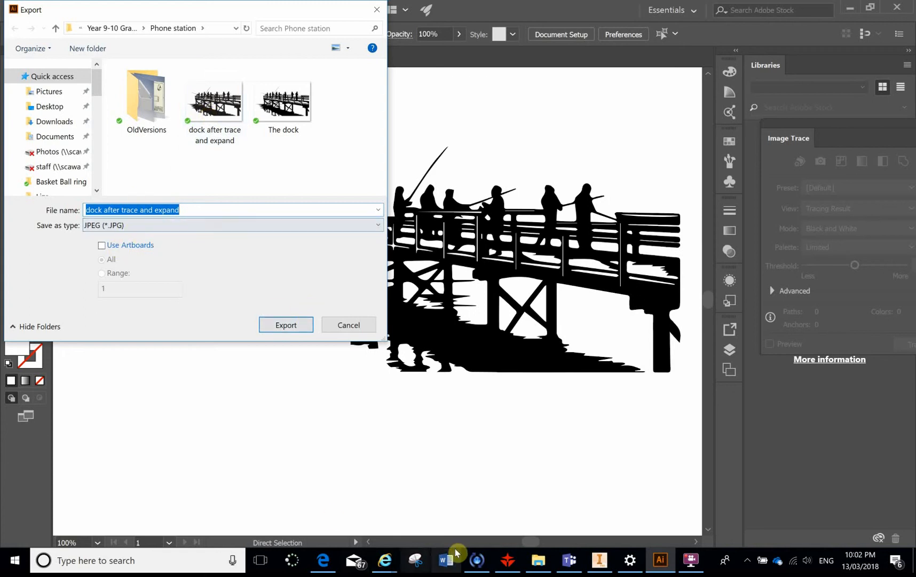
- Switch to the laser cutting software and import the JPG file "dock after trace and expand"
click(511, 565)
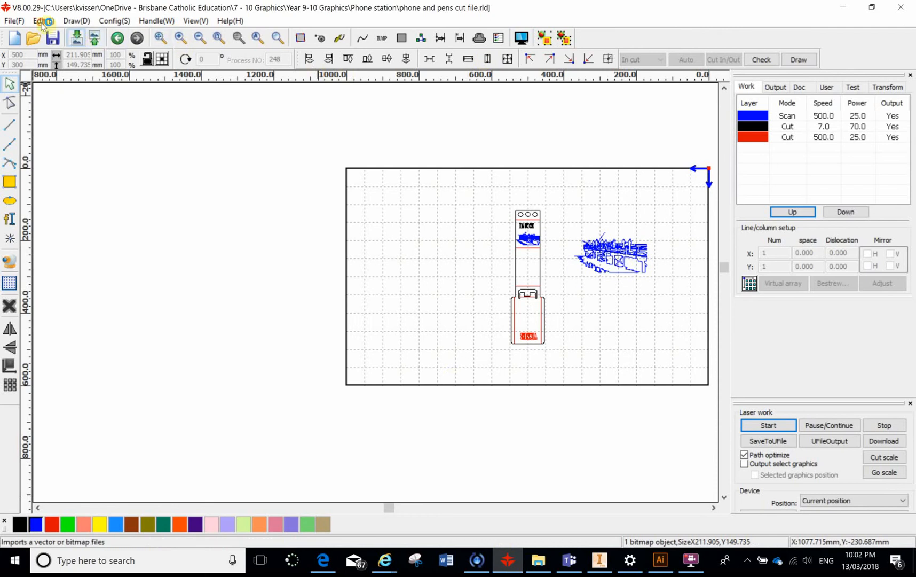
click(79, 36)
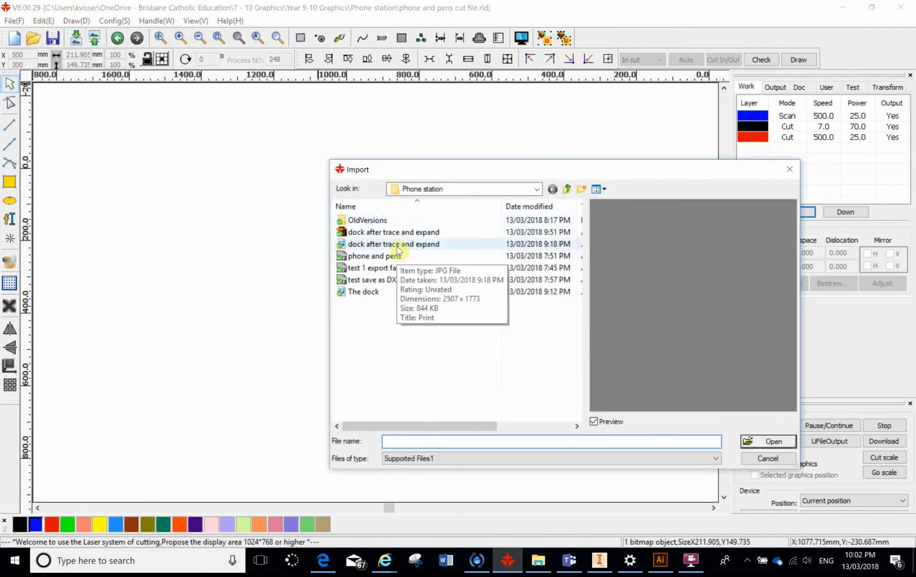
click(398, 246)
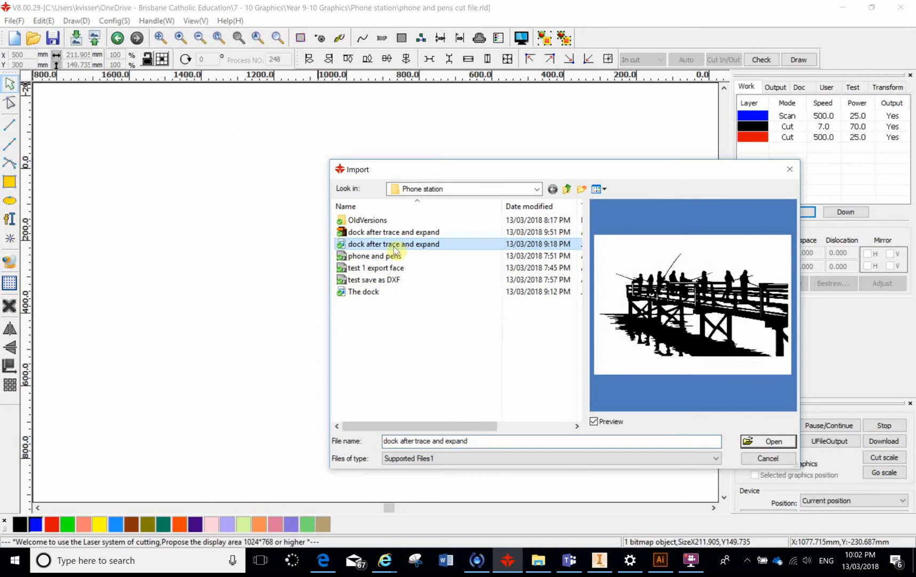
double_click(395, 249)
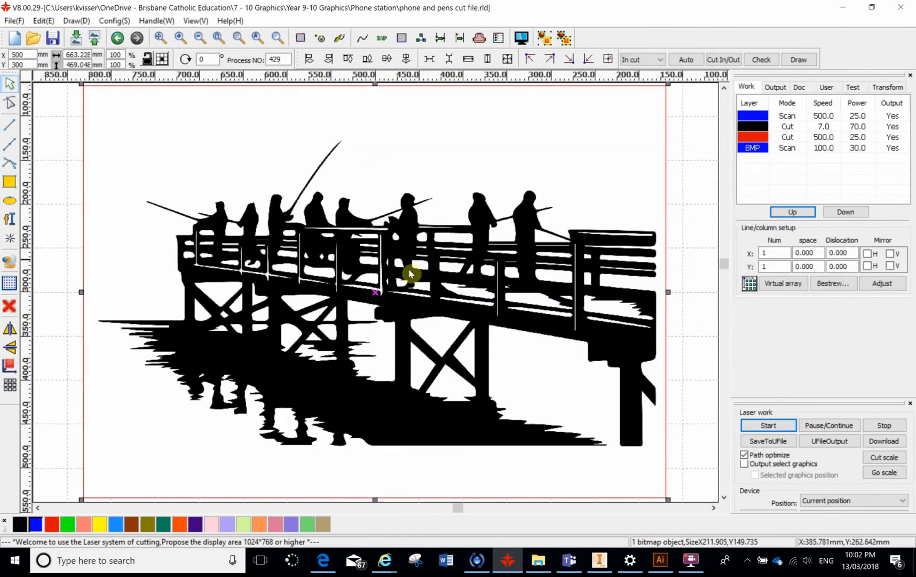
- Generate a vector outline from the imported dock bitmap with Bitmap handle and accept it
scroll(411, 274, up, 2)
scroll(392, 274, down, 4)
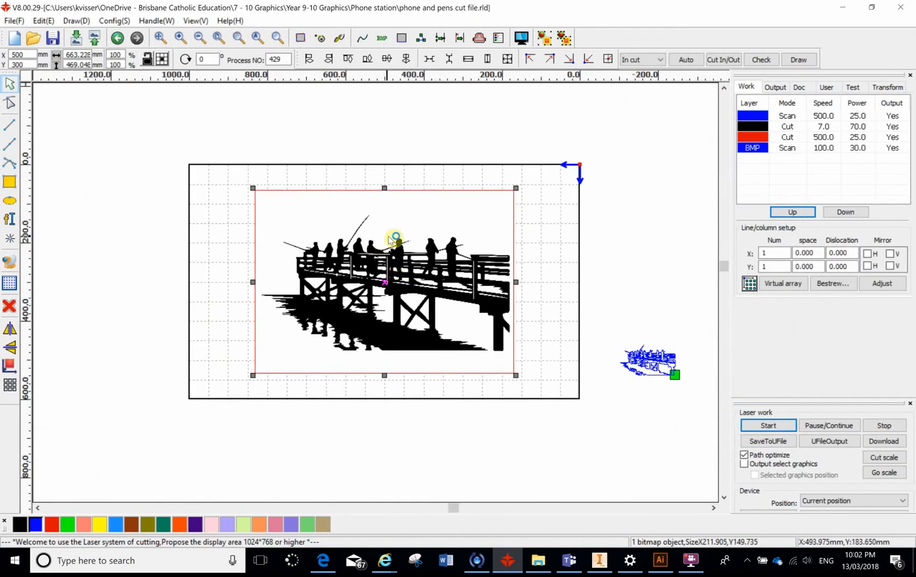
scroll(436, 288, up, 1)
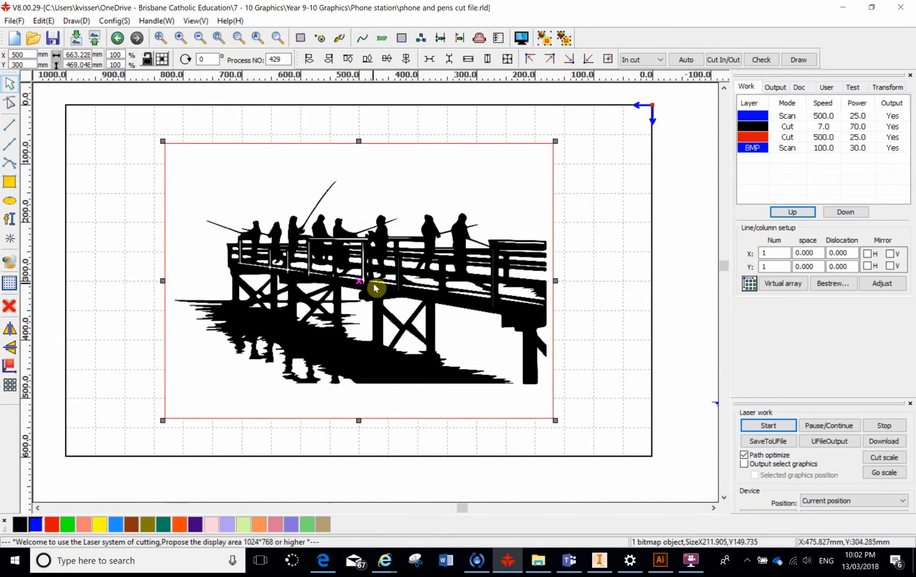
click(382, 38)
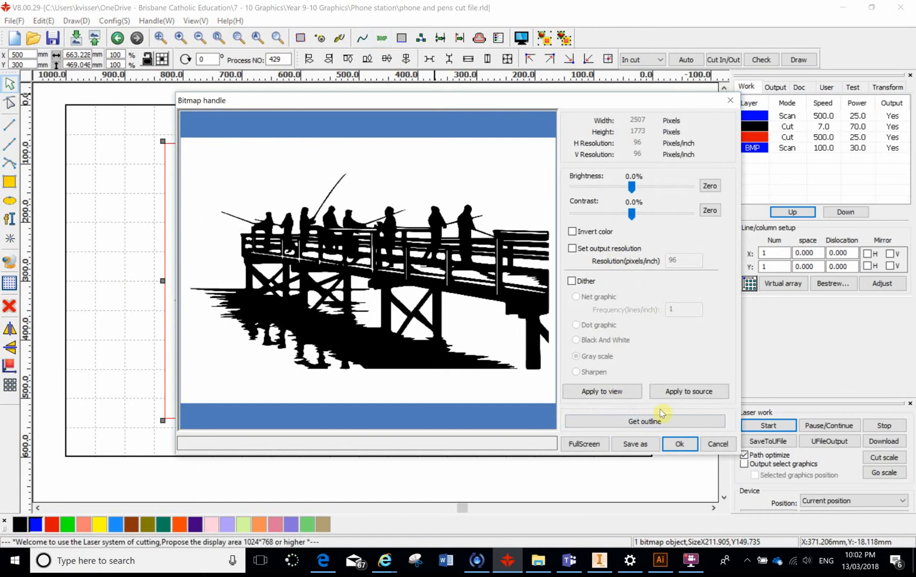
click(639, 422)
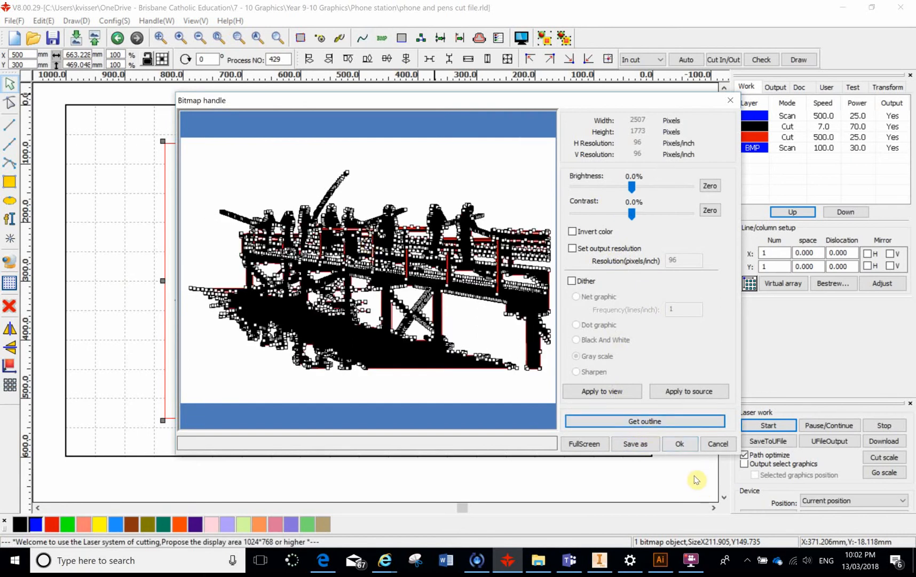
click(679, 445)
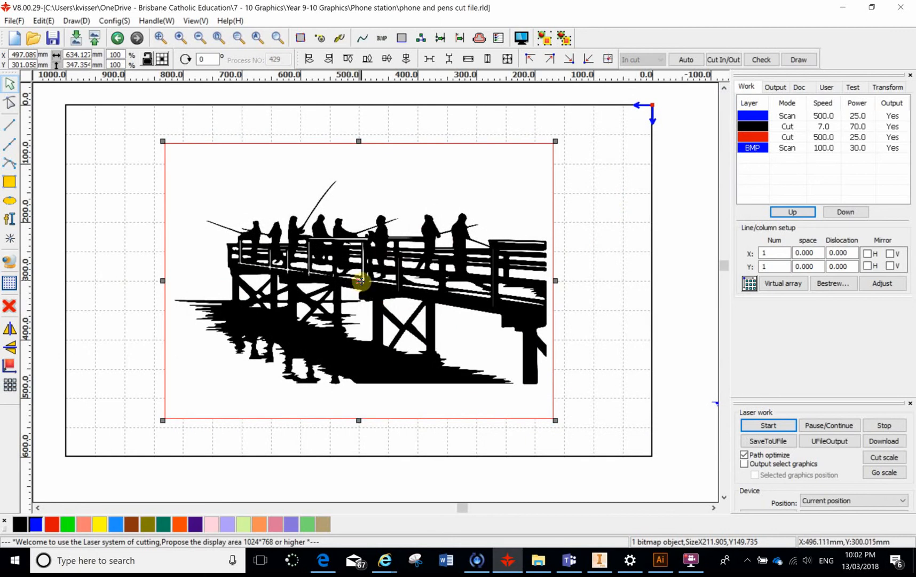
- Move the imported dock bitmap off its new outline to the empty space above the work area and delete it
click(610, 245)
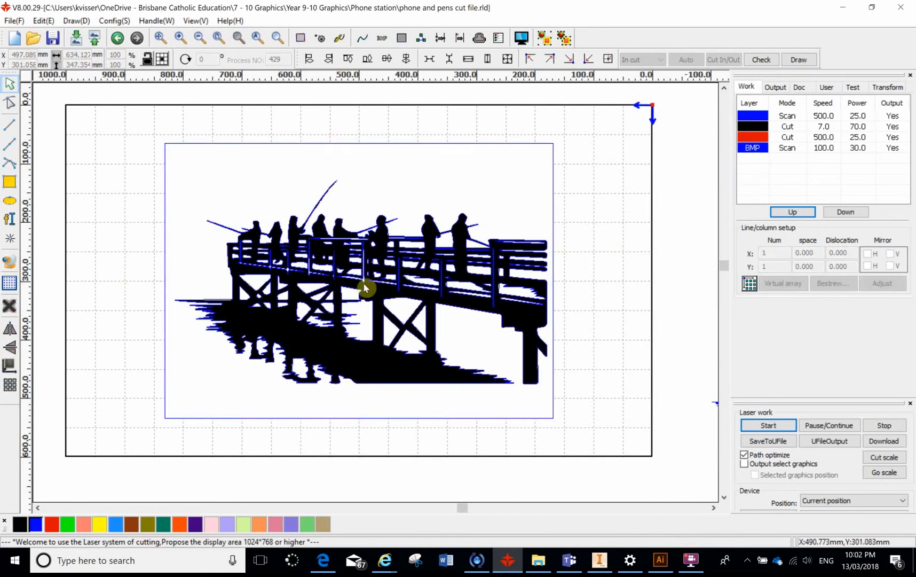
click(206, 164)
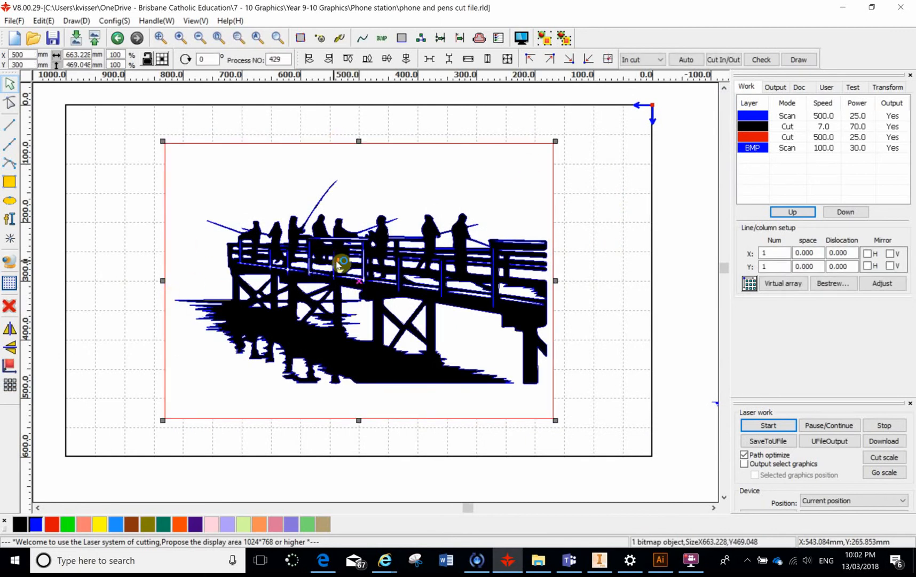
scroll(345, 270, down, 3)
mouse_move(344, 269)
mouse_down()
mouse_move(407, 186)
mouse_move(379, 148)
mouse_up()
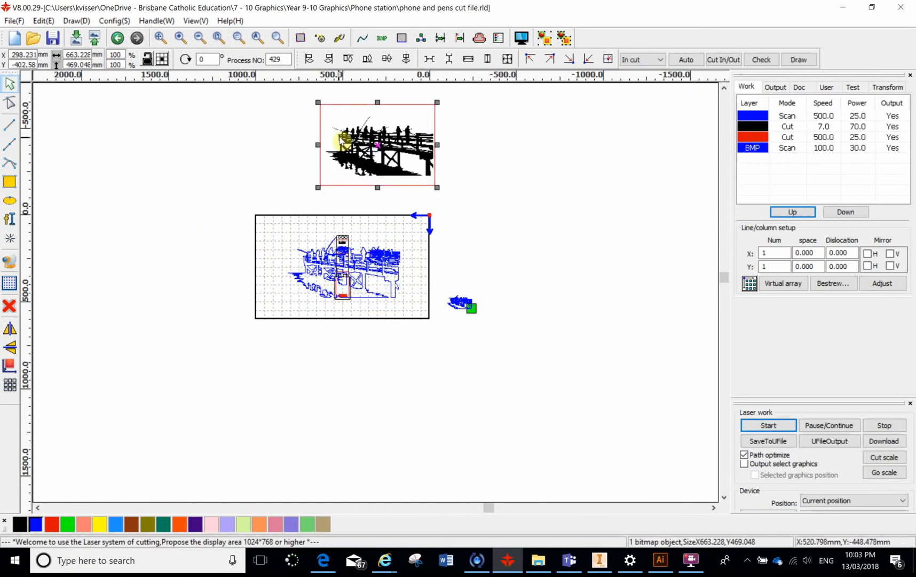
click(8, 312)
- Preview how the laser would engrave the new dock outline, and examine the figures and railings up close
scroll(335, 303, up, 3)
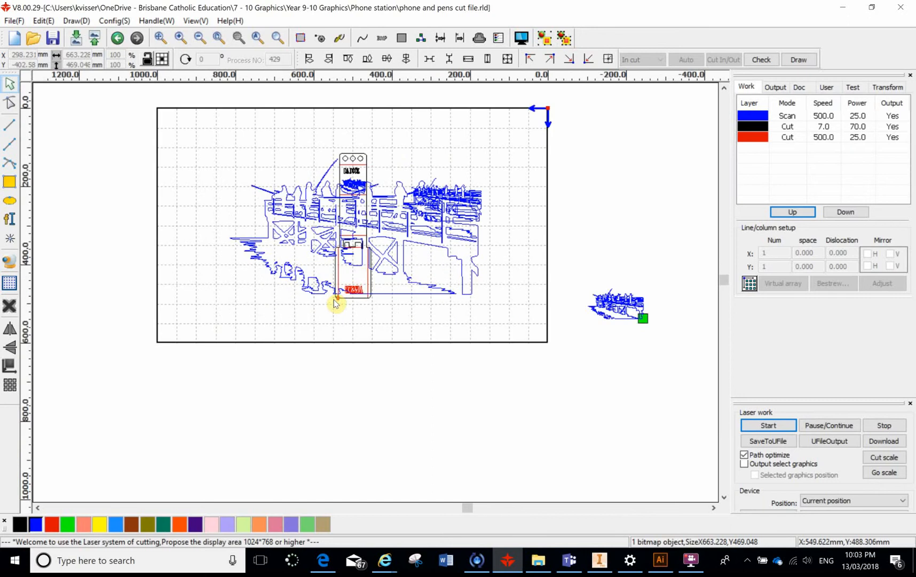
scroll(336, 303, up, 2)
click(521, 38)
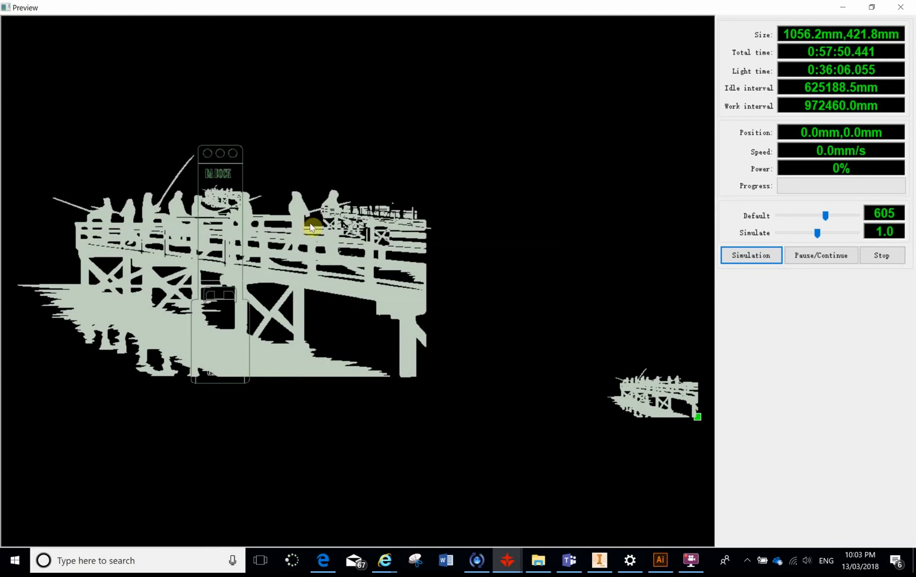
scroll(310, 224, down, 2)
scroll(388, 229, up, 5)
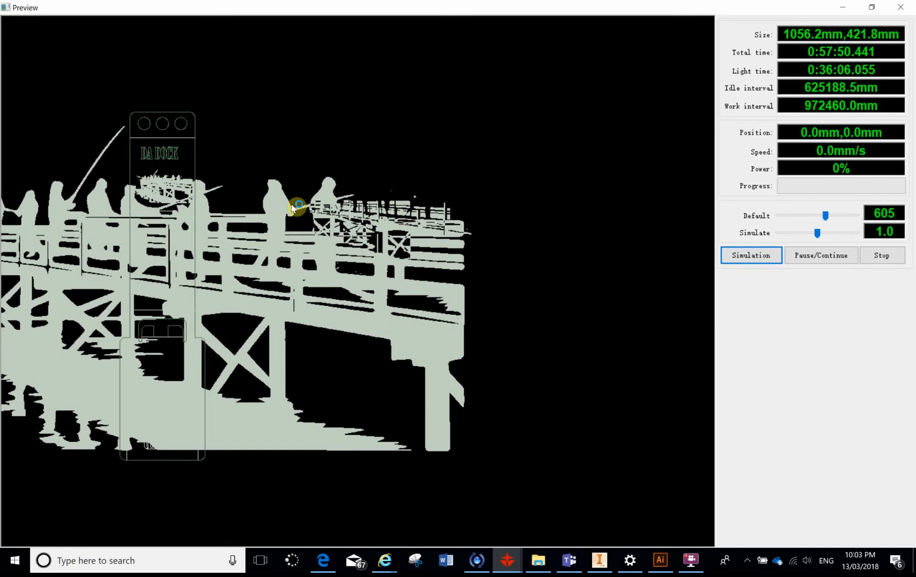
- Close the engraving preview and try to move the large dock outline off the phone station to the empty space above the work area
scroll(45, 239, down, 1)
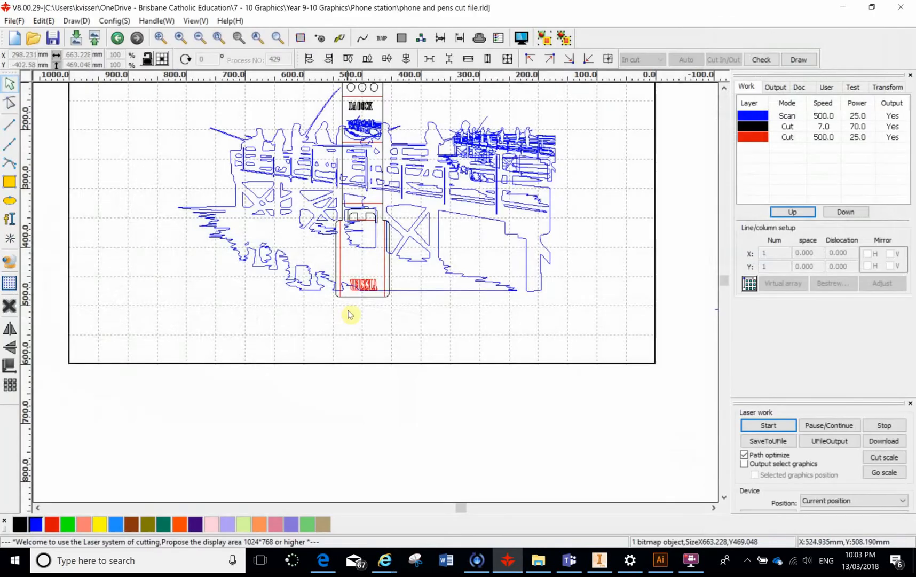
scroll(350, 298, up, 2)
scroll(350, 299, down, 6)
scroll(374, 214, up, 2)
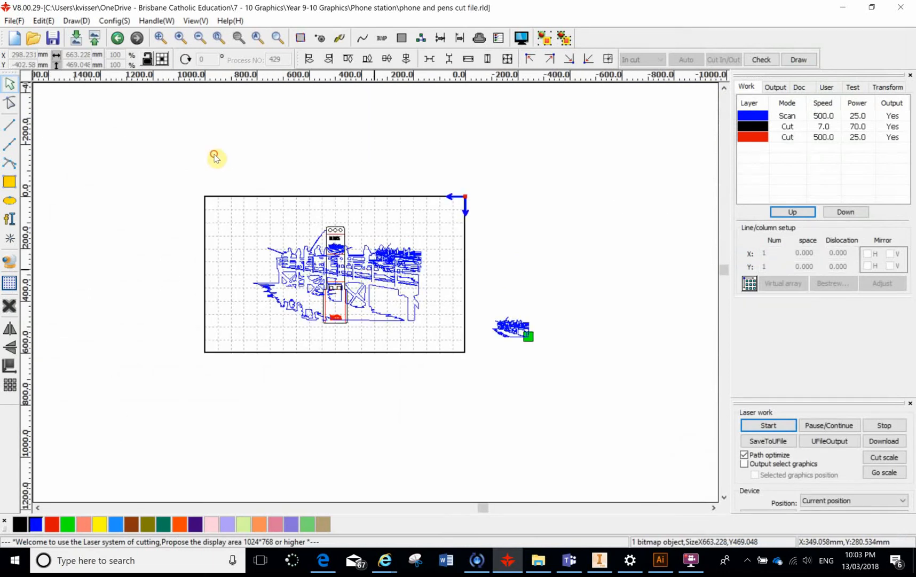
drag(439, 231, 254, 361)
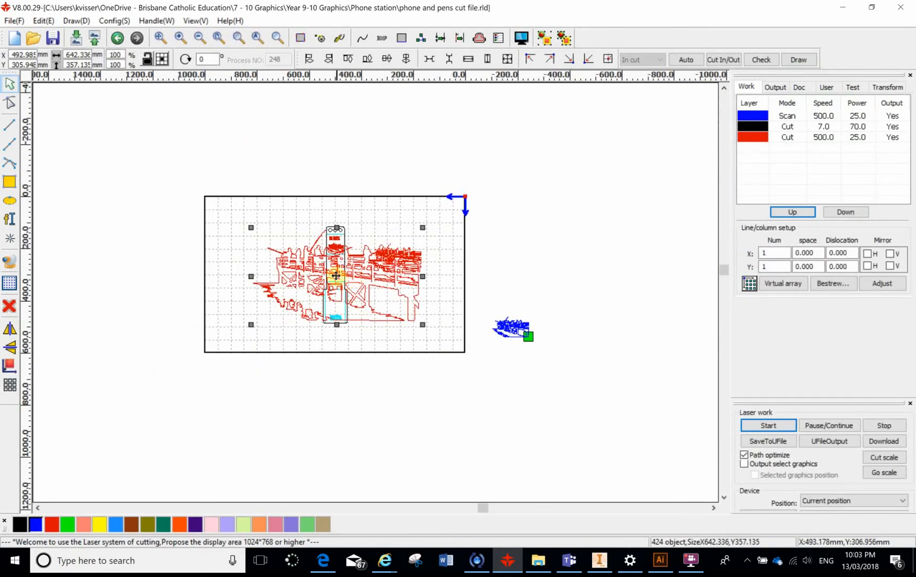
drag(382, 182, 371, 139)
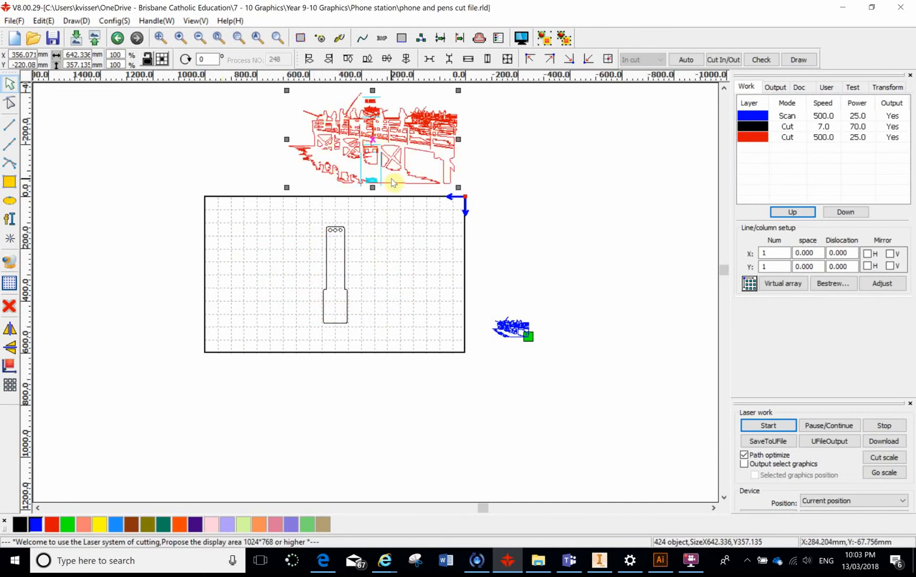
- Undo the move and the earlier import and outlining of the large dock image, leaving only the original phone station and small dock outlines
key(ctrl+z)
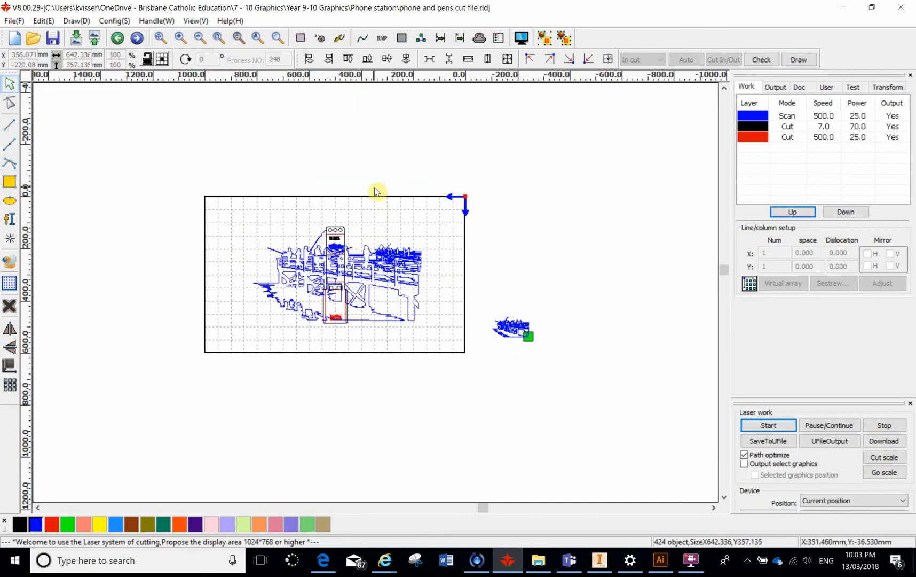
key(ctrl+z)
key(ctrl+z)
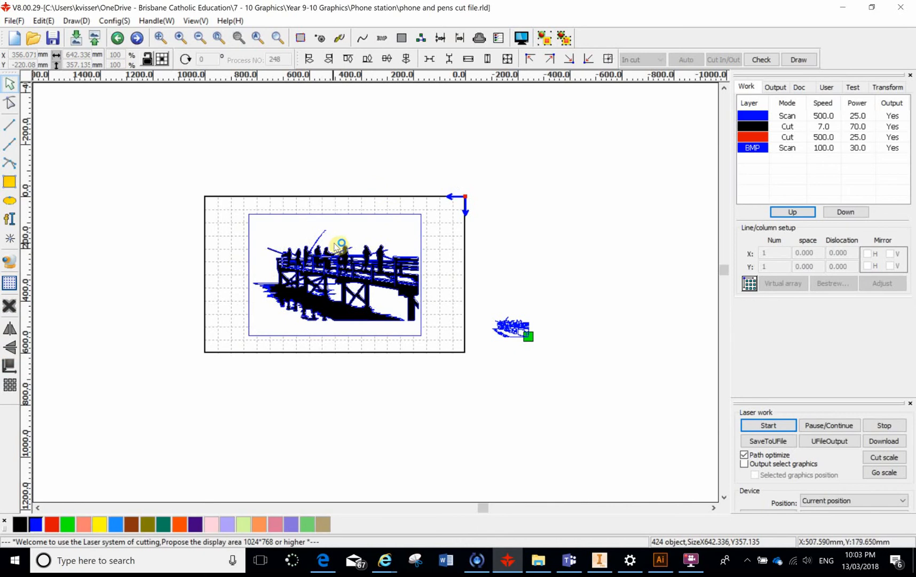
key(ctrl+y)
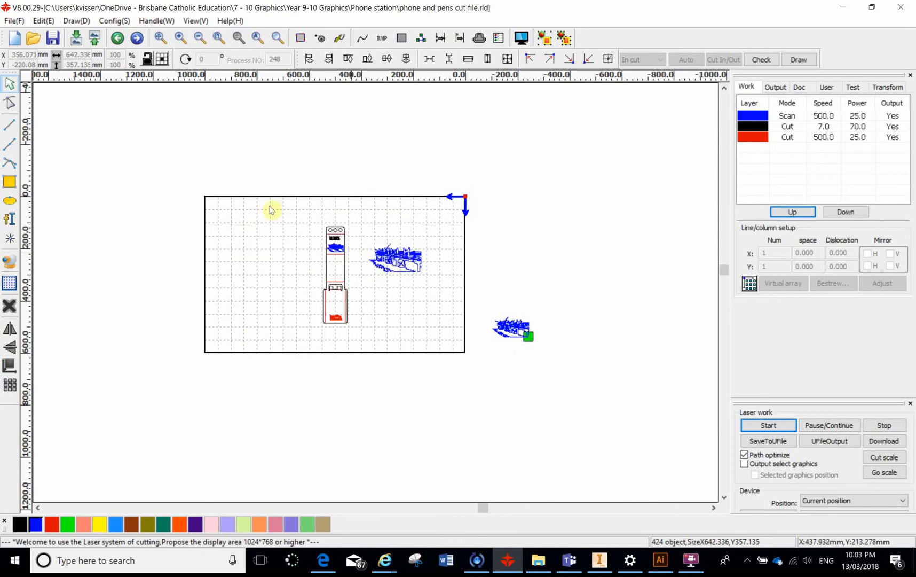
- Import the JPG "dock after trace and expand" again and move the bitmap clear of the phone station drawing, partly outside the work area
click(73, 39)
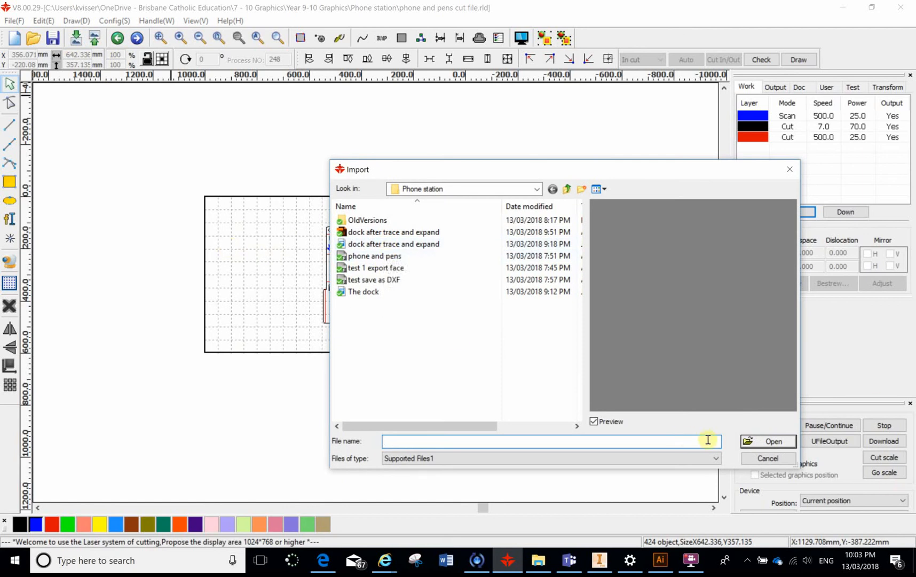
click(774, 460)
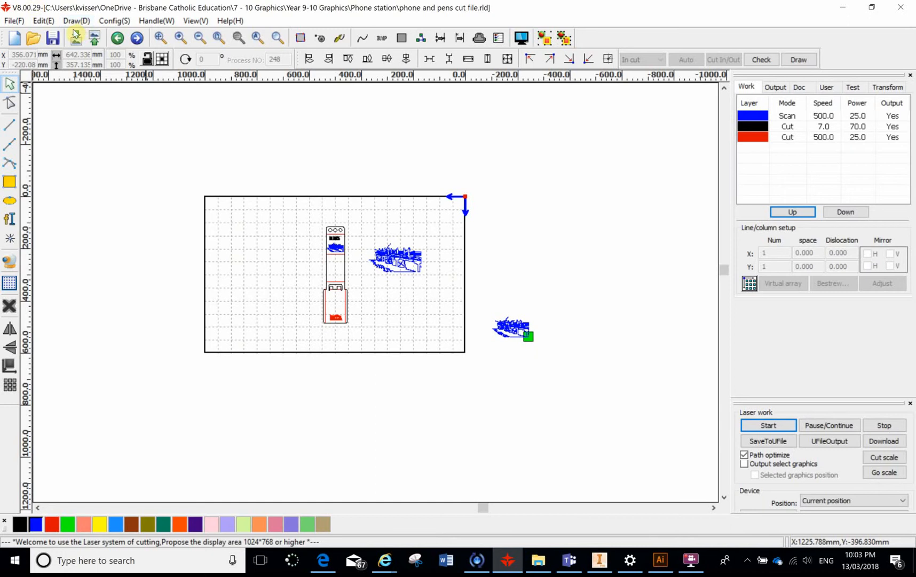
click(76, 36)
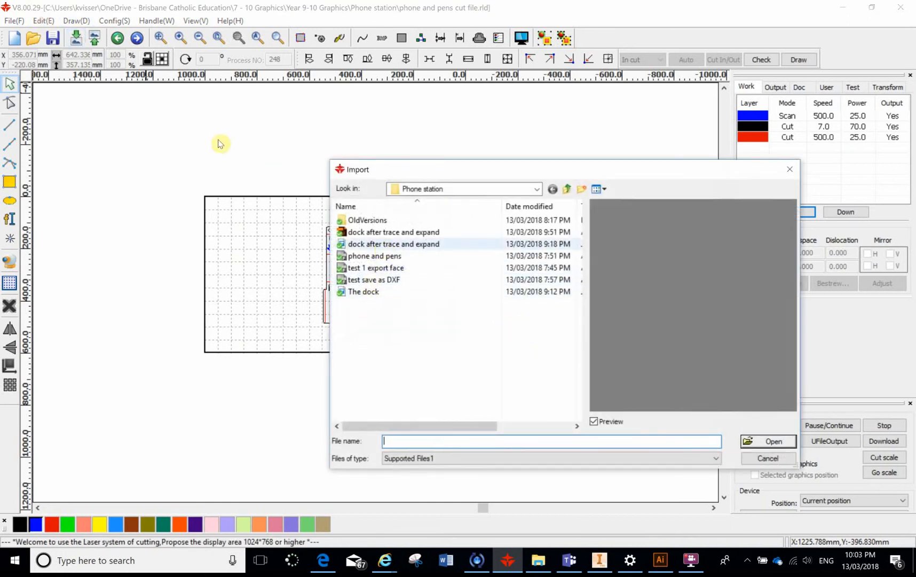
double_click(373, 246)
scroll(418, 314, up, 3)
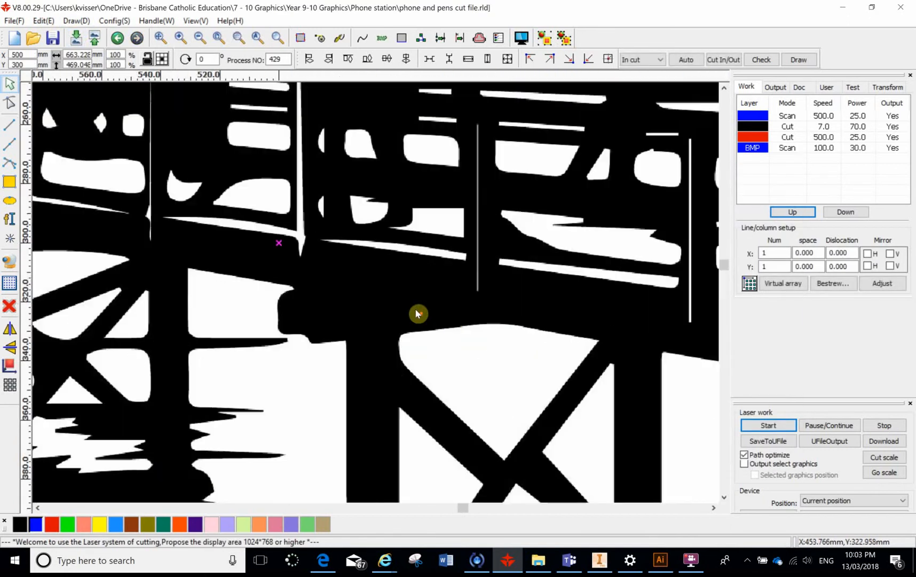
scroll(418, 314, down, 5)
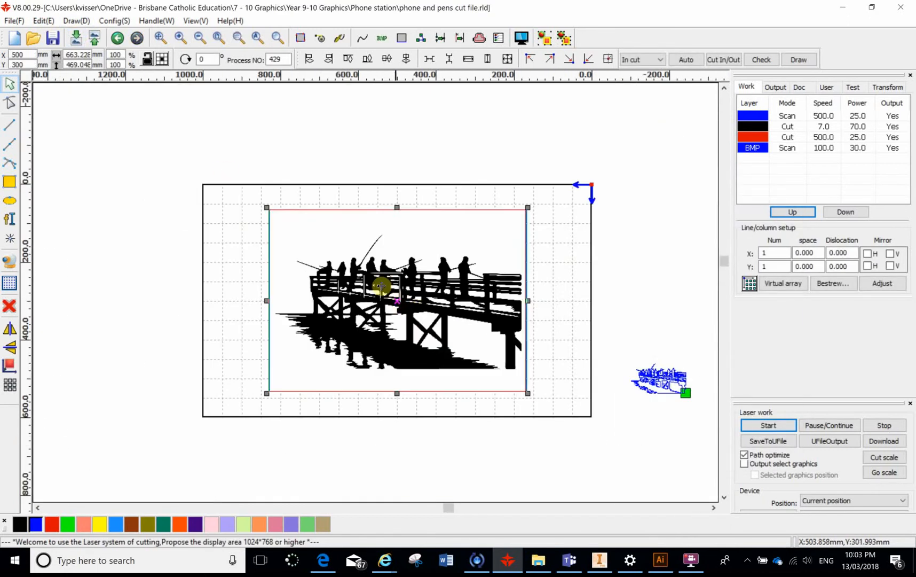
drag(381, 287, 175, 226)
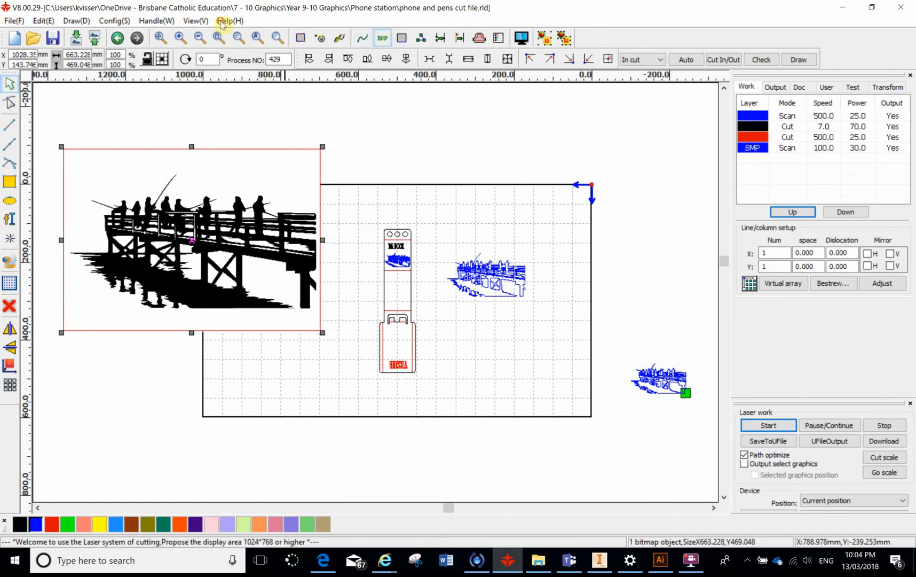
- Generate a vector outline from the repositioned dock bitmap with Bitmap handle and accept it
click(382, 39)
click(653, 424)
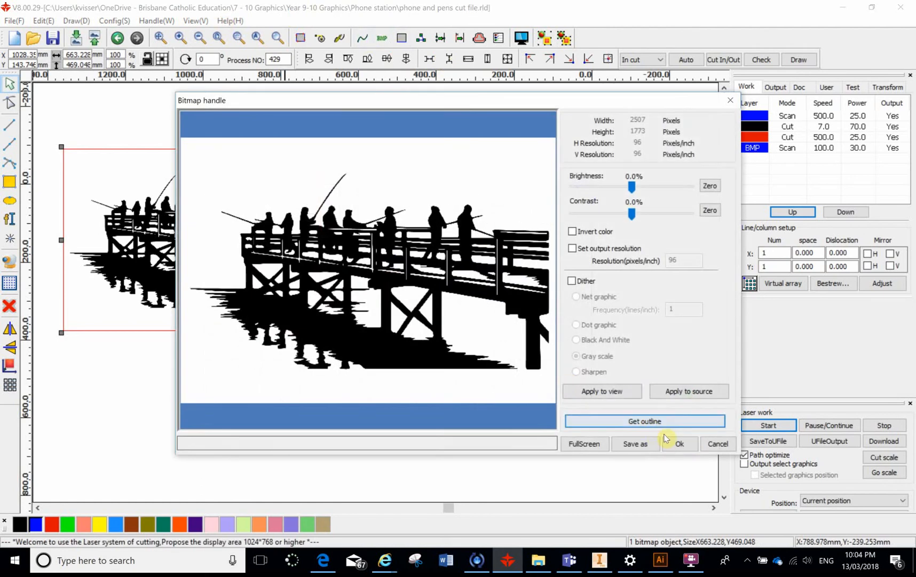
click(678, 447)
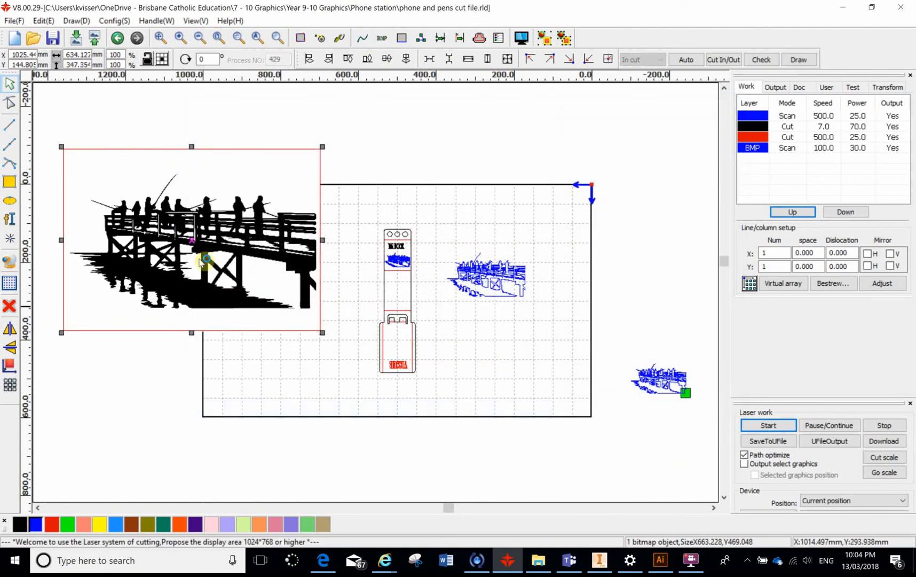
- Move the new dock outline off its bitmap to the upper edge of the work area and delete the source bitmap
mouse_move(192, 241)
mouse_down()
mouse_move(357, 163)
mouse_move(471, 126)
mouse_move(549, 135)
mouse_move(519, 131)
mouse_up()
scroll(379, 158, up, 2)
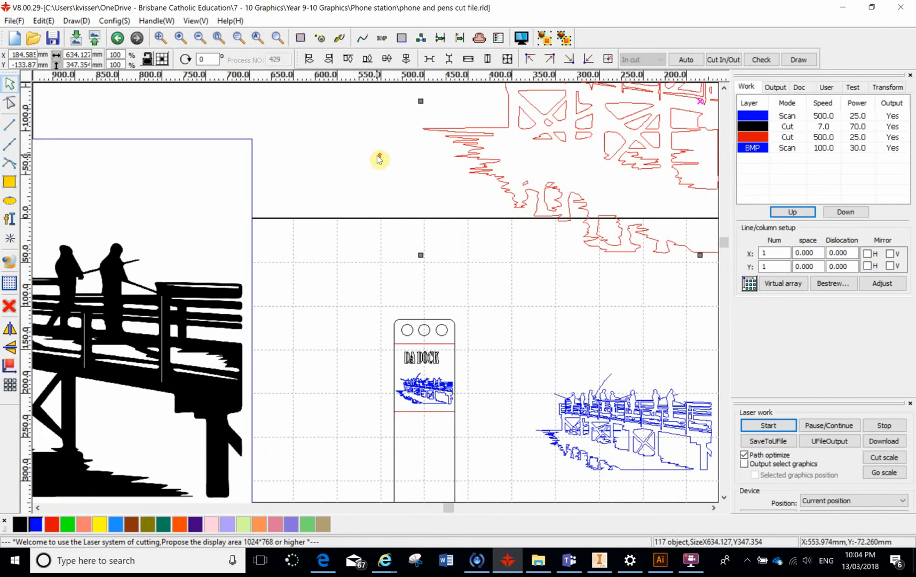
scroll(368, 152, down, 4)
click(288, 188)
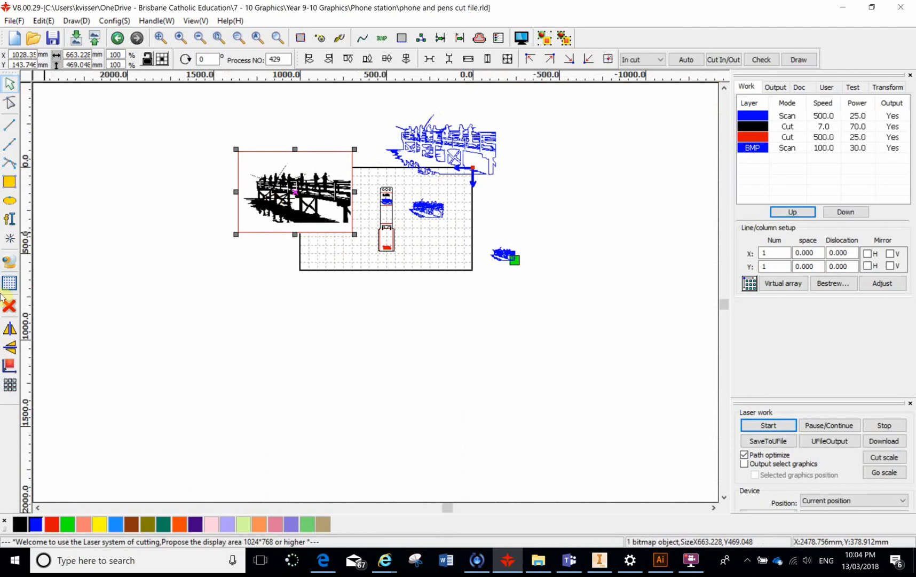
key(Delete)
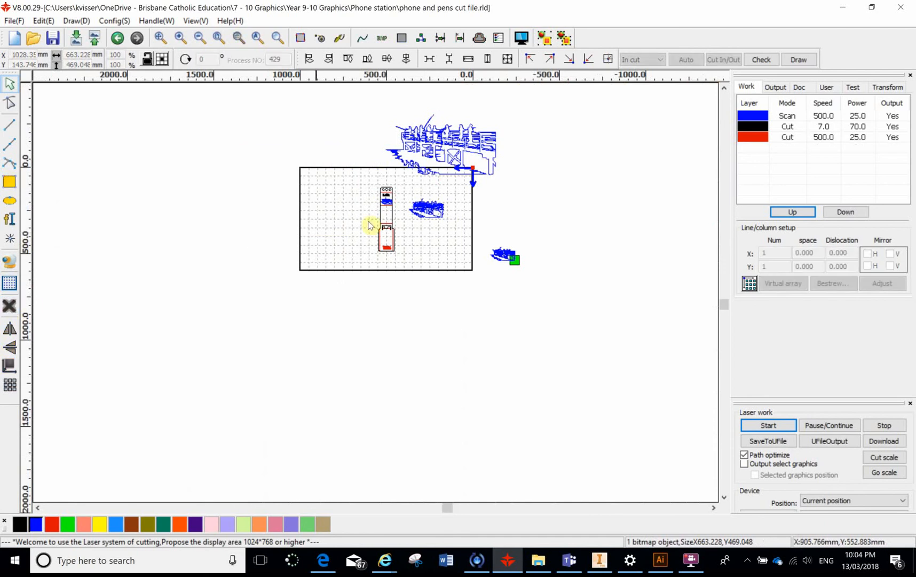
- Delete the two spare small dock outlines, one beside the phone station including its leftover curve and one outside the work area
click(409, 238)
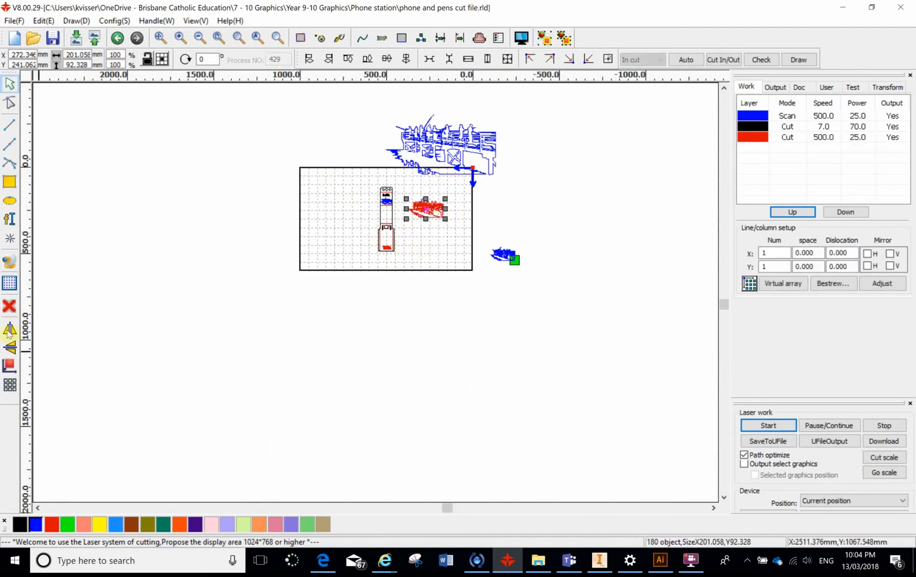
key(Delete)
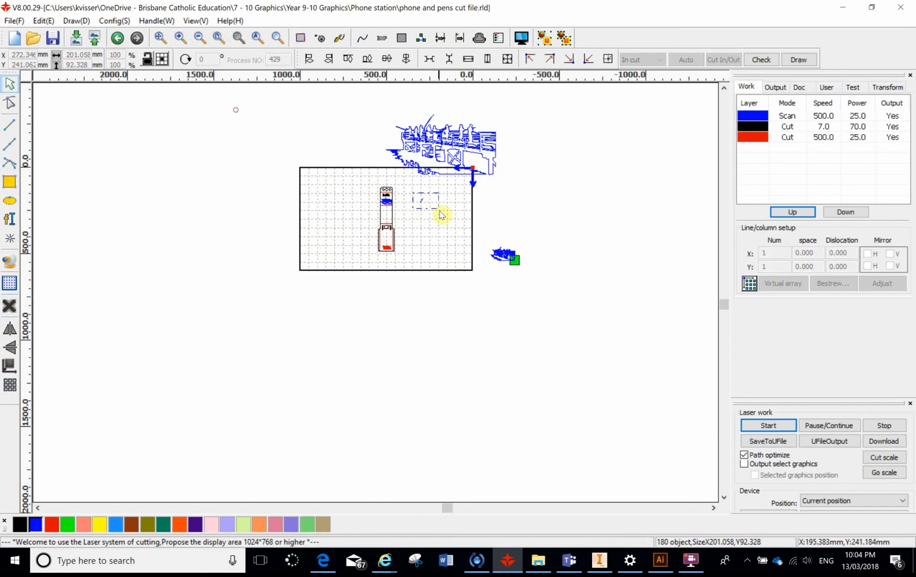
drag(440, 211, 441, 213)
click(10, 307)
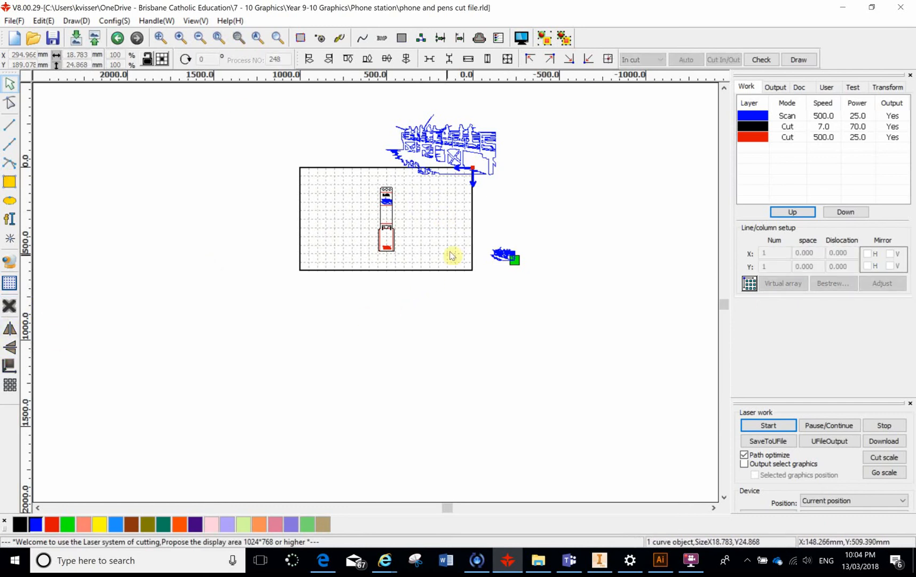
drag(594, 302, 476, 233)
click(10, 306)
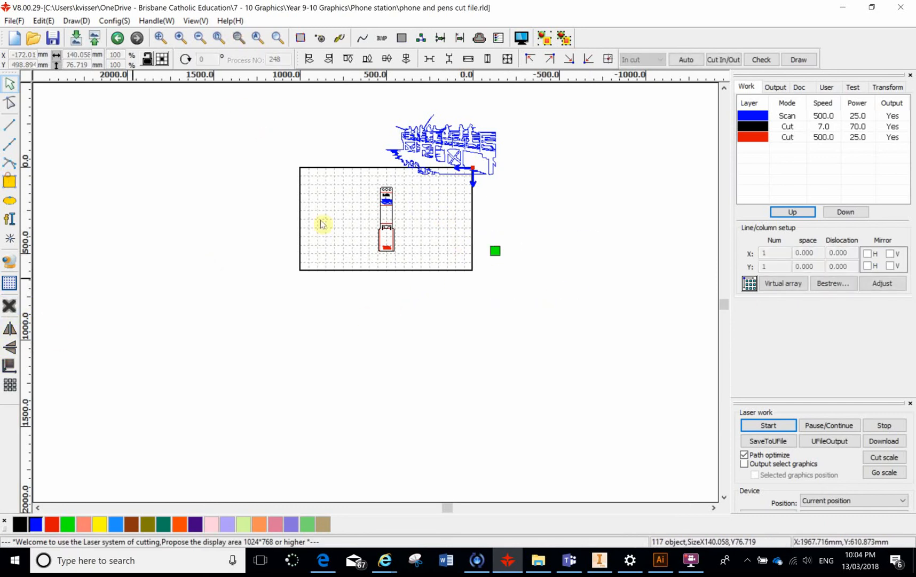
- Select the whole large dock outline and scale it down to about 100 by 55 mm above the work area
scroll(498, 130, up, 2)
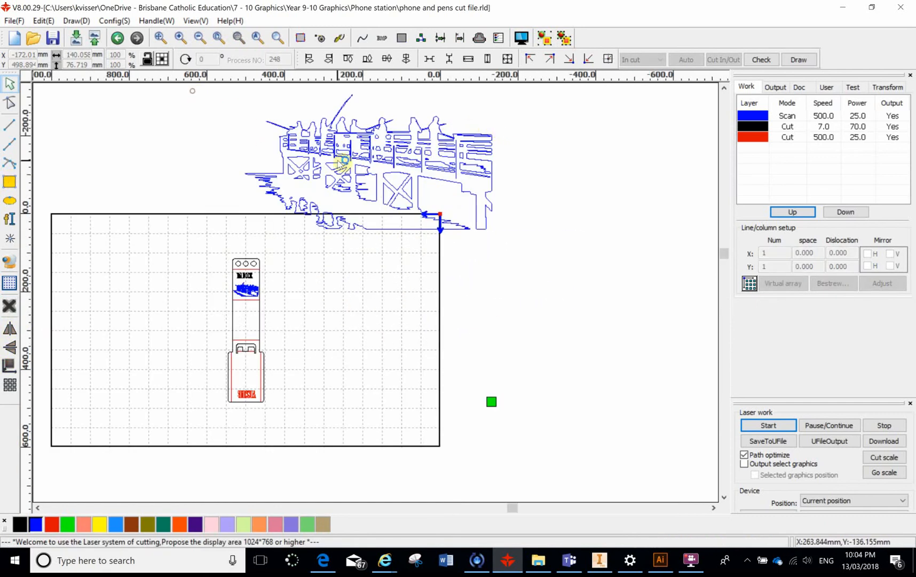
scroll(275, 167, down, 2)
mouse_move(254, 118)
mouse_down()
mouse_move(294, 174)
mouse_move(406, 196)
mouse_move(409, 206)
mouse_up()
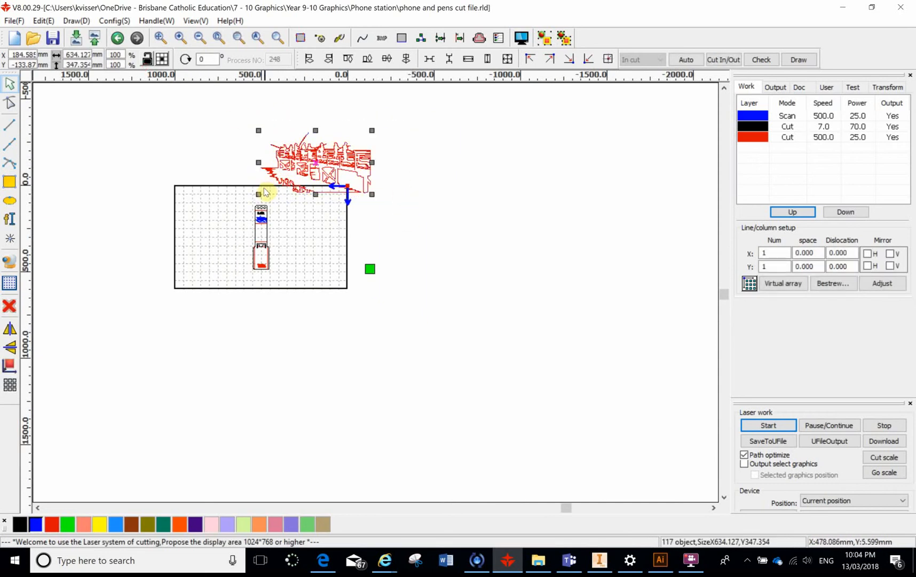
mouse_move(260, 192)
mouse_down()
mouse_move(324, 170)
mouse_move(355, 139)
mouse_move(182, 347)
mouse_up()
scroll(360, 134, up, 3)
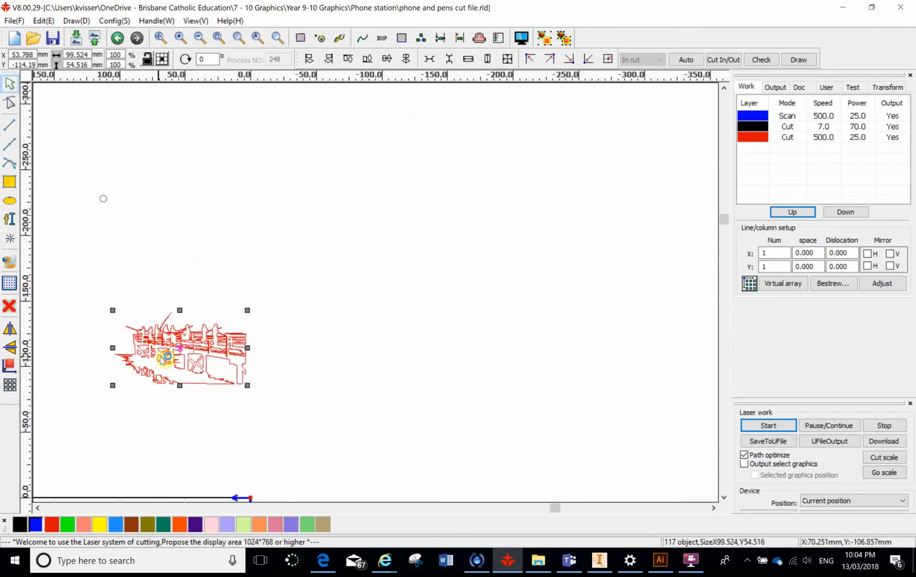
- Examine the dock outline beneath the DA DOCK lettering on the phone station up close, with a brief look at the traced artwork in Illustrator
scroll(149, 380, down, 6)
scroll(89, 437, up, 5)
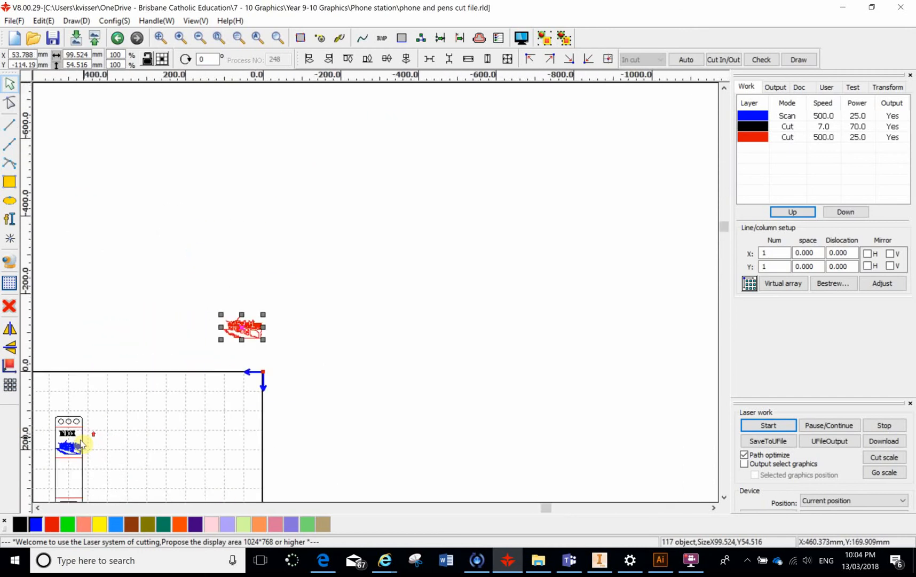
scroll(60, 456, down, 3)
scroll(45, 461, up, 6)
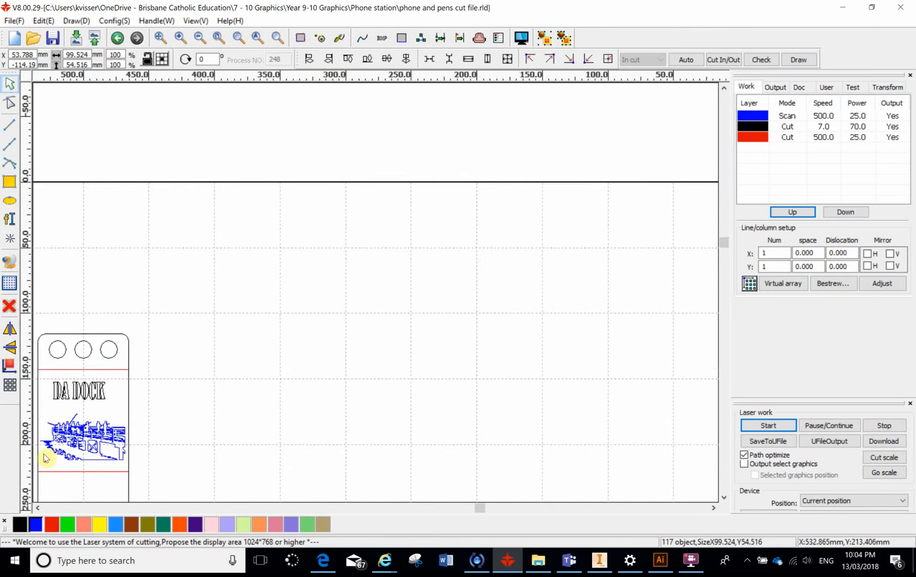
scroll(141, 372, down, 2)
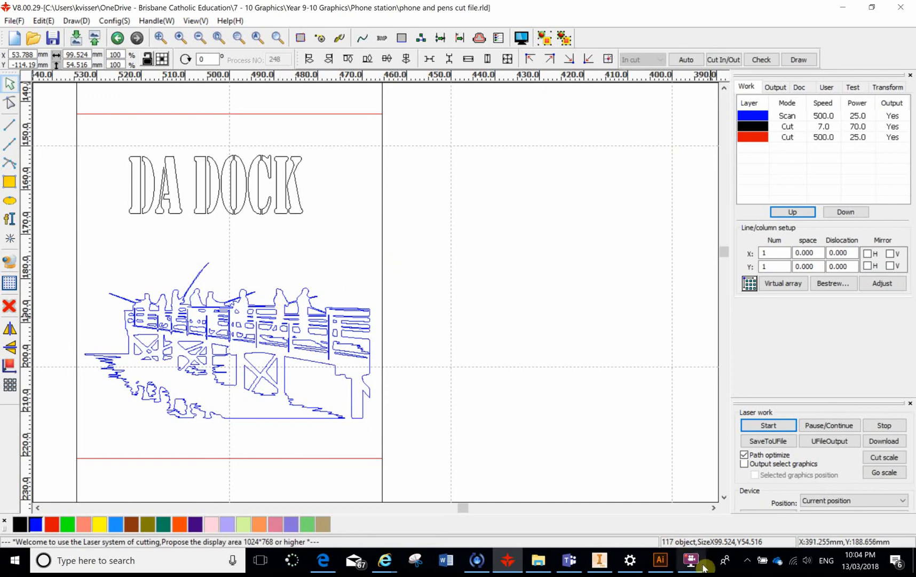
click(660, 561)
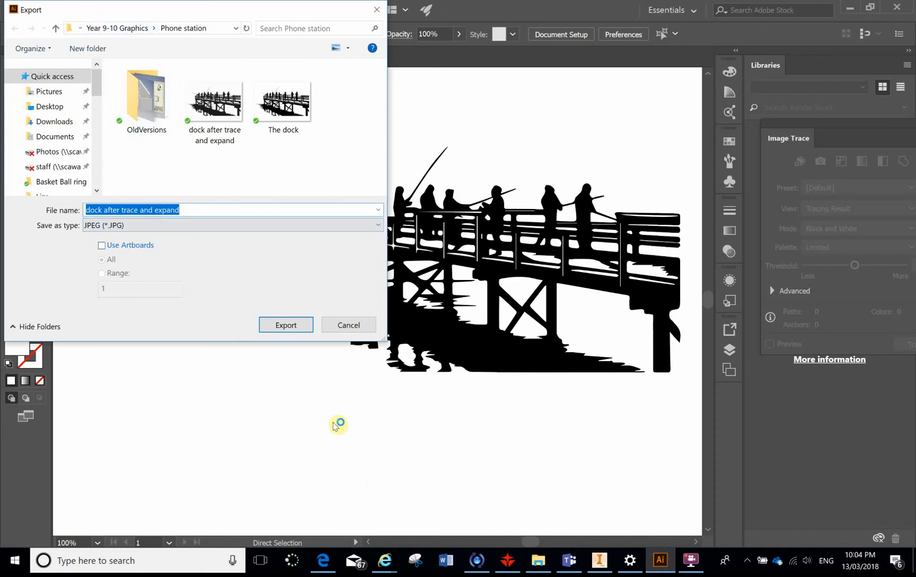
click(508, 560)
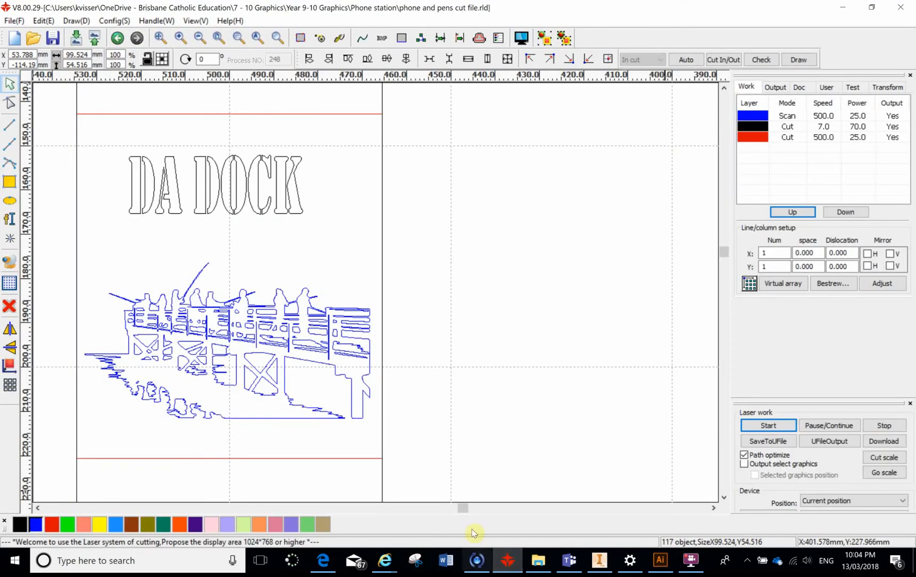
scroll(237, 395, down, 5)
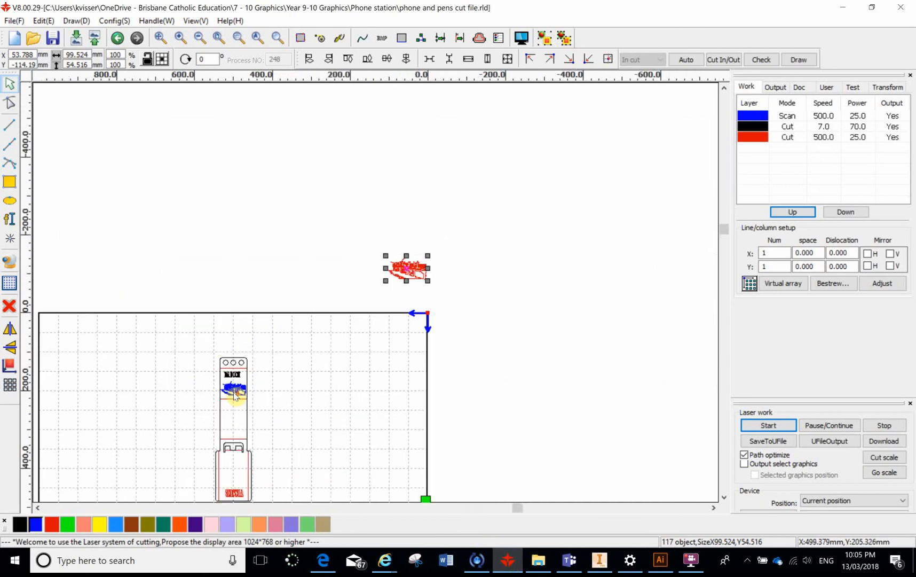
scroll(209, 444, up, 2)
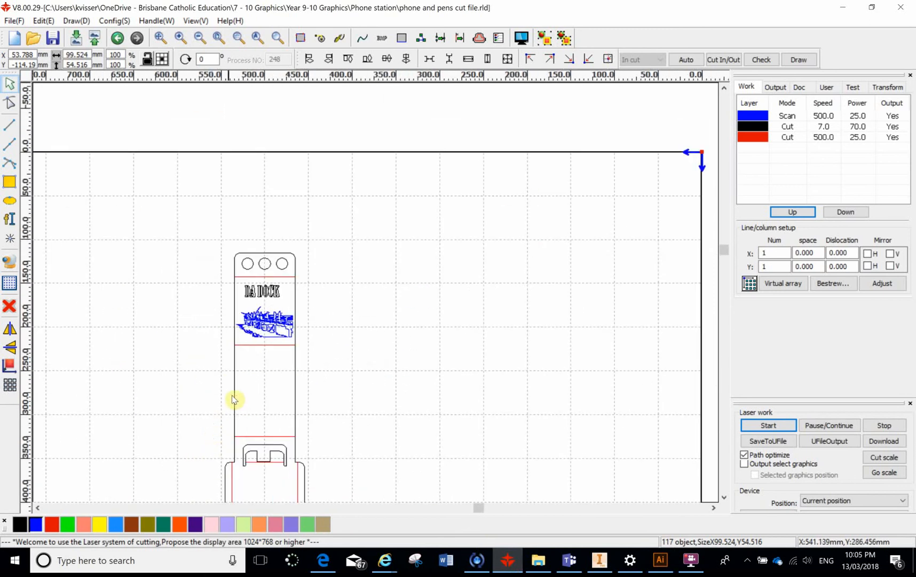
scroll(246, 378, up, 2)
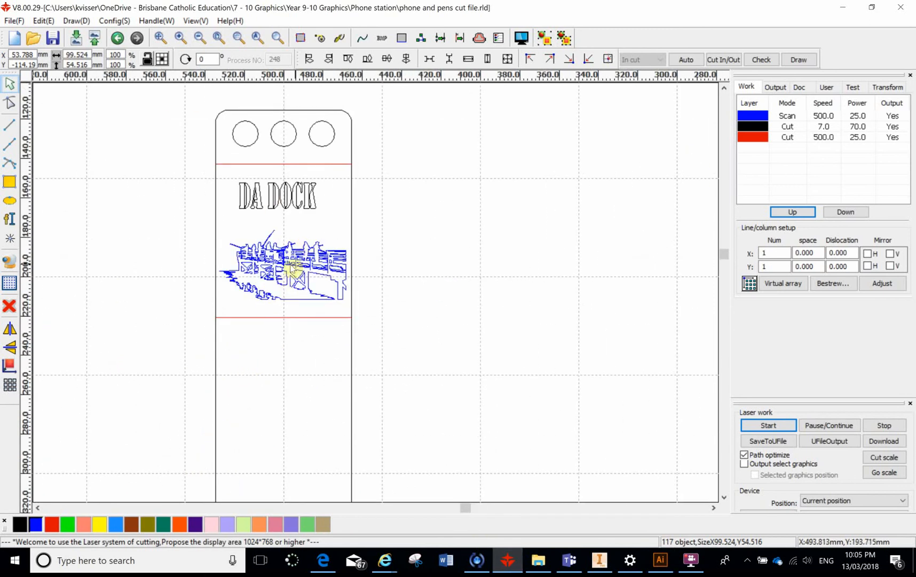
scroll(272, 277, up, 2)
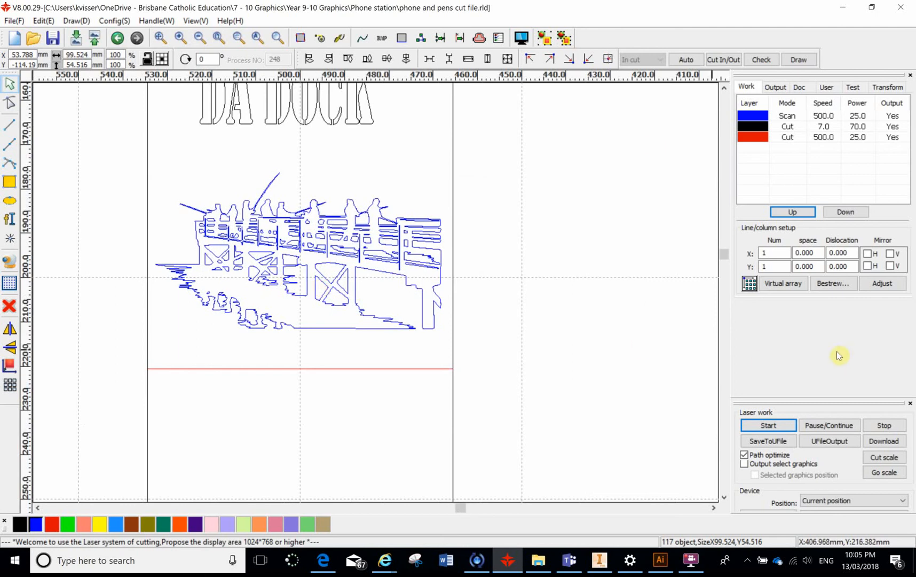
click(683, 561)
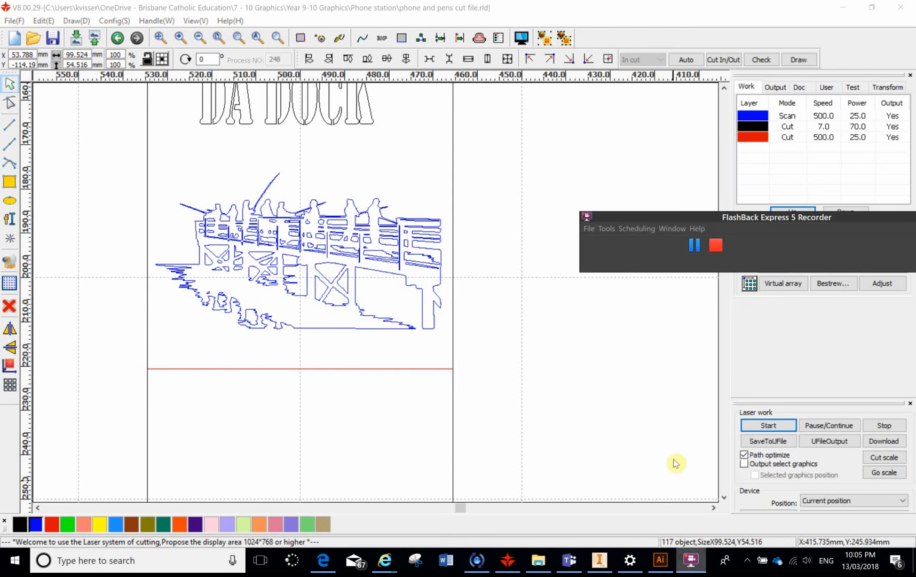